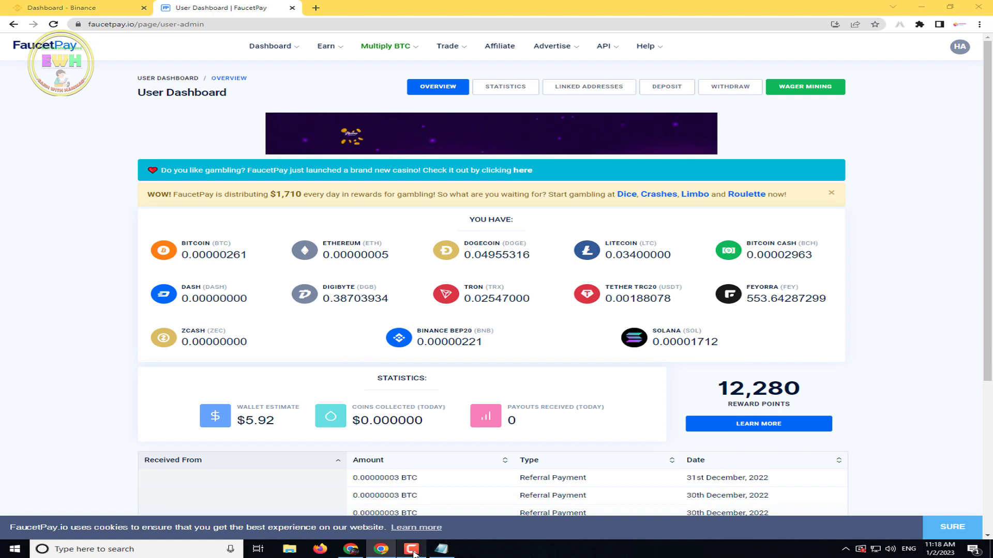
left_click(440, 551)
left_click(442, 550)
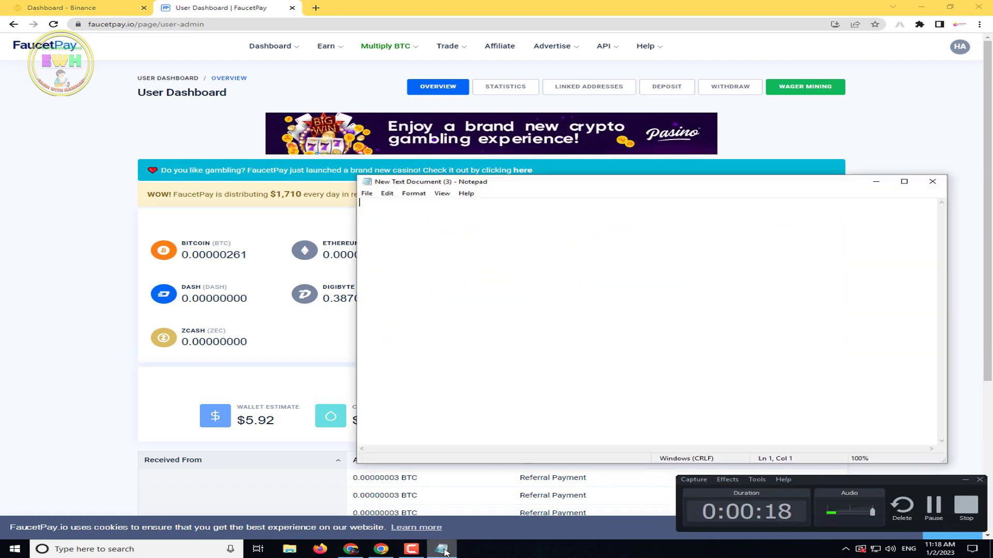
left_click(876, 181)
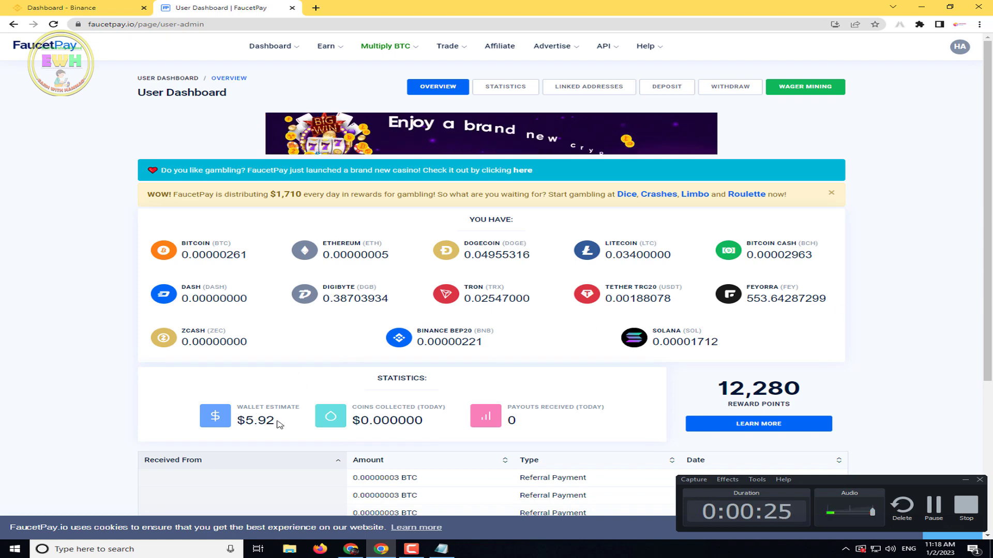
Compare the wallet estimate on the FaucetPay dashboard with the estimated balance of the Binance account
left_click_drag(278, 423, 241, 424)
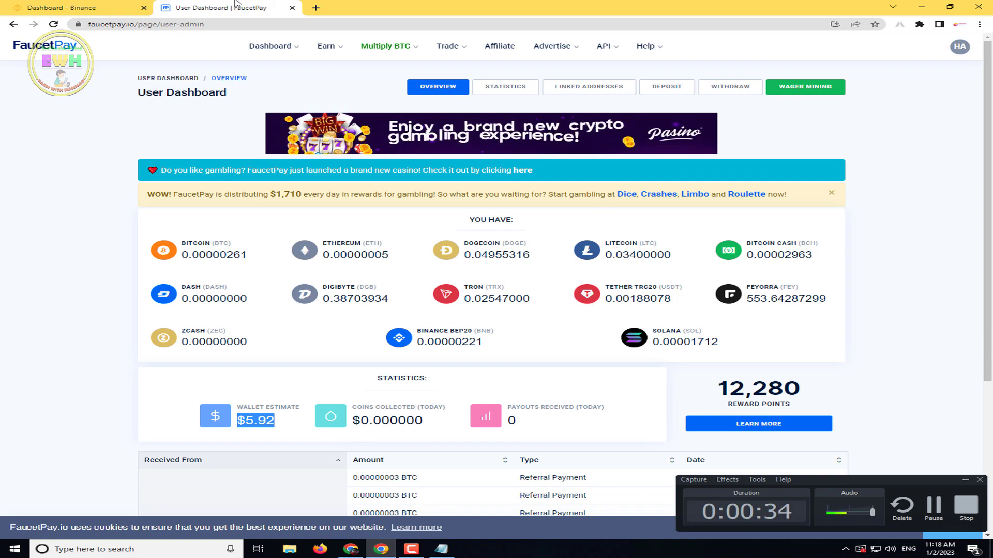
left_click(66, 6)
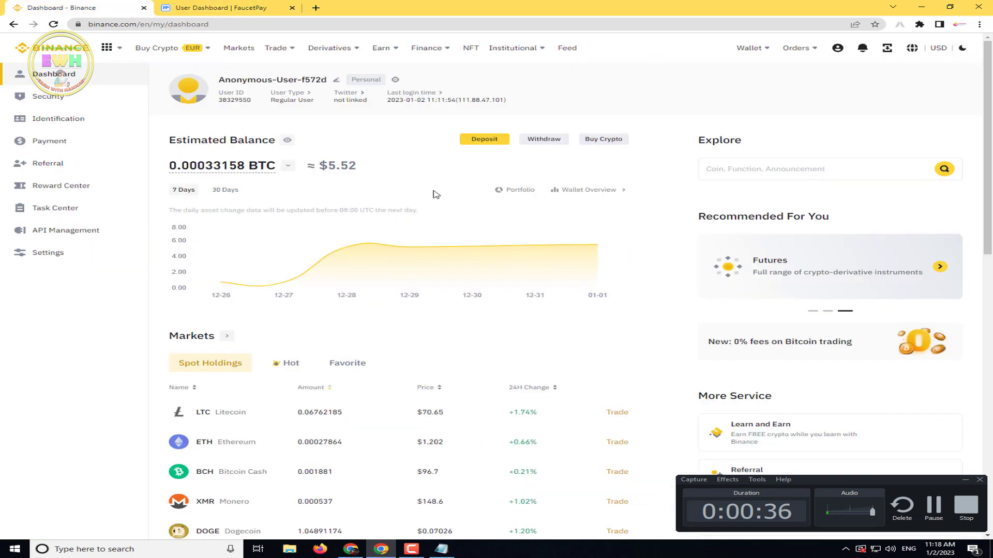
left_click(257, 4)
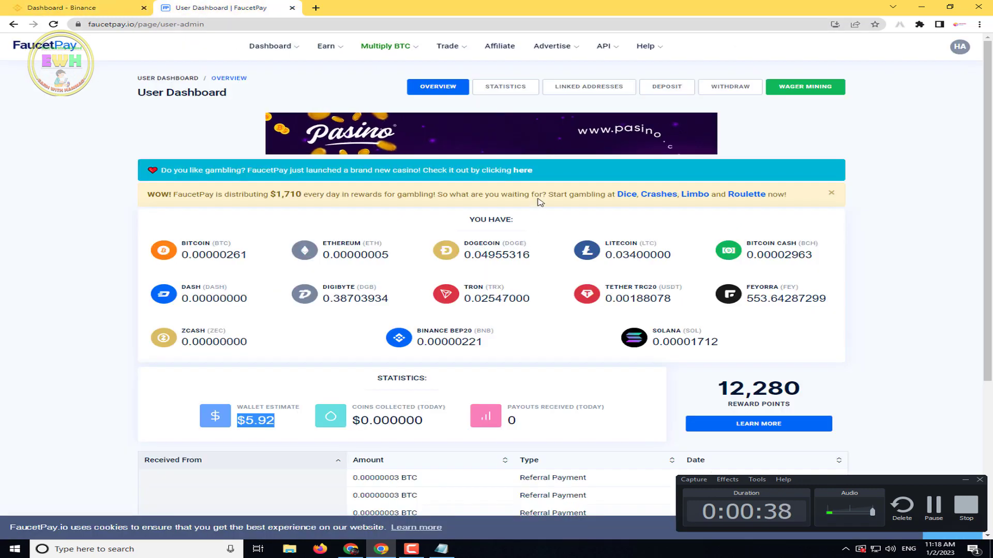
Use FaucetPay's Coin Swap to exchange the maximum available amount, 553.64287299 Feyorra (FEY), for Litecoin (LTC)
mouse_move(376, 58)
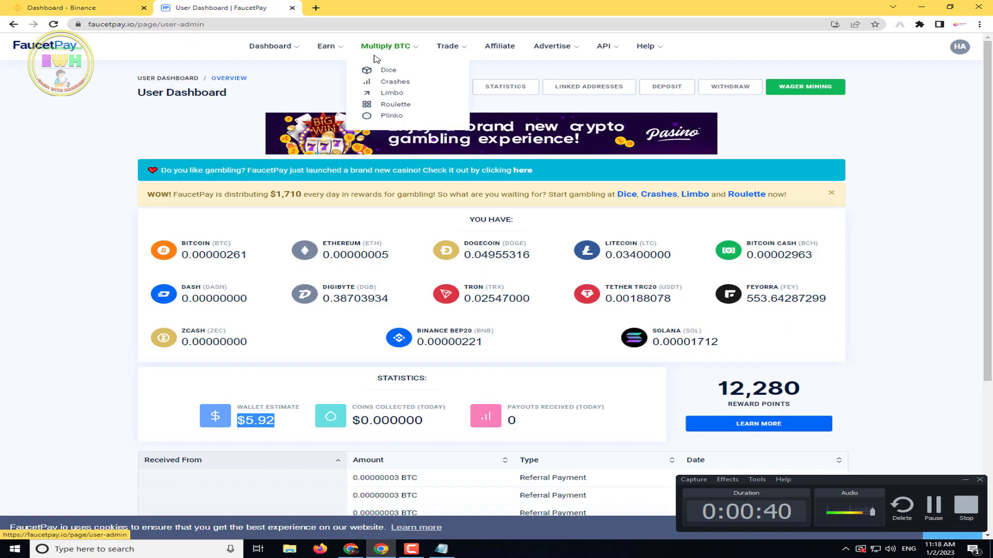
mouse_move(448, 48)
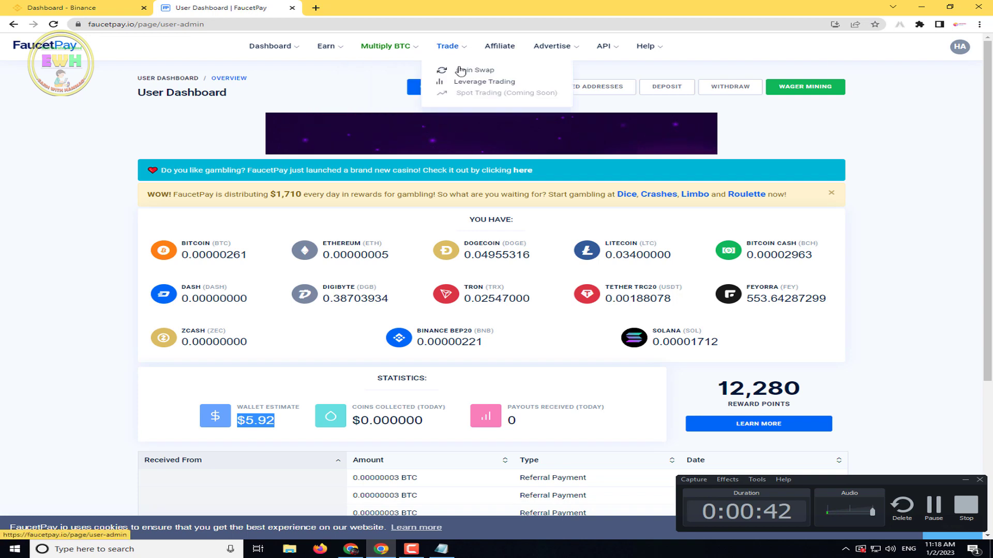
left_click(468, 72)
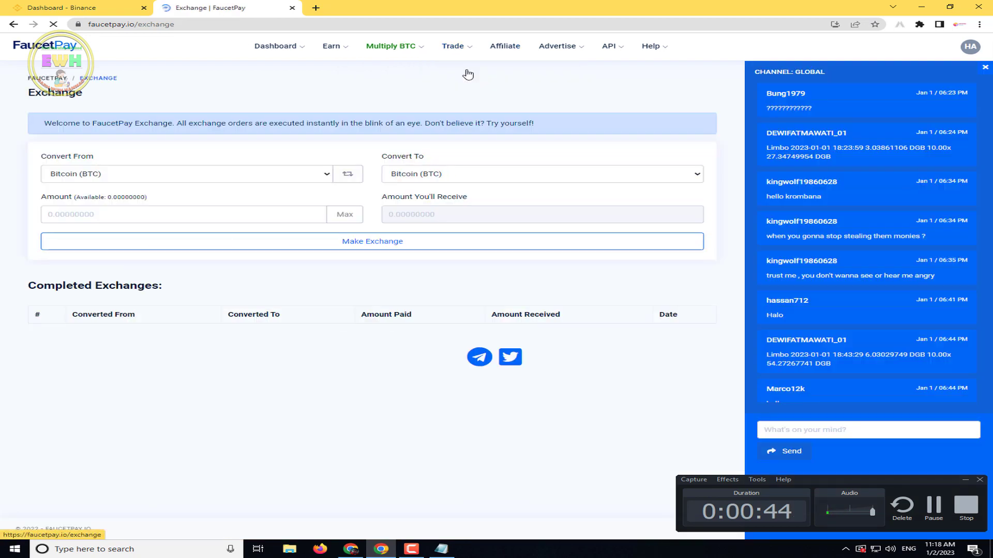
left_click(248, 175)
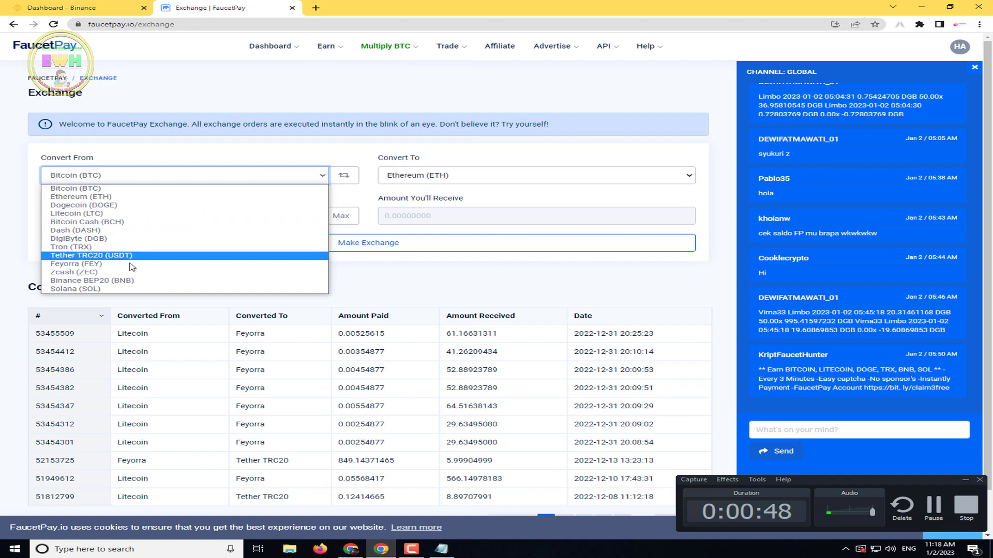
left_click(259, 264)
left_click(436, 176)
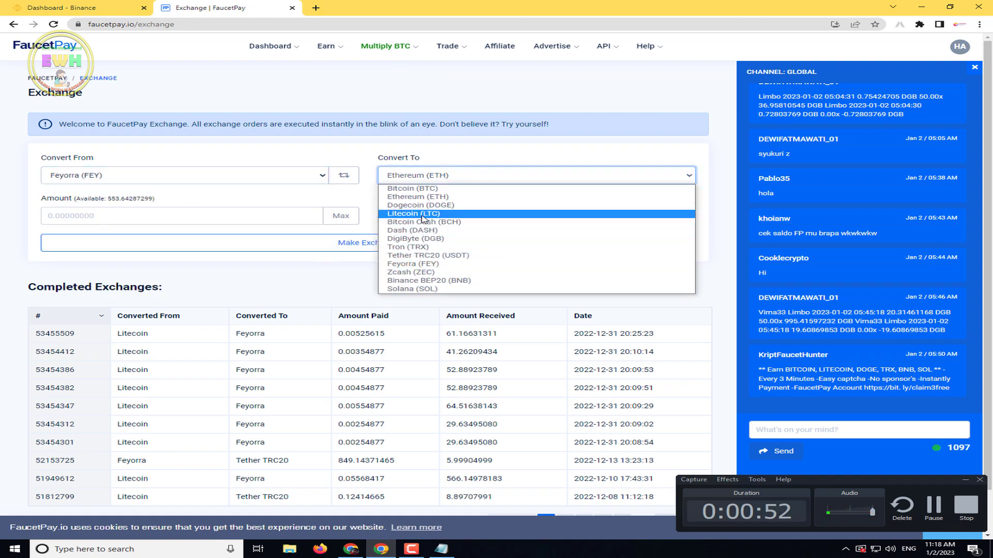
left_click(396, 213)
left_click(341, 216)
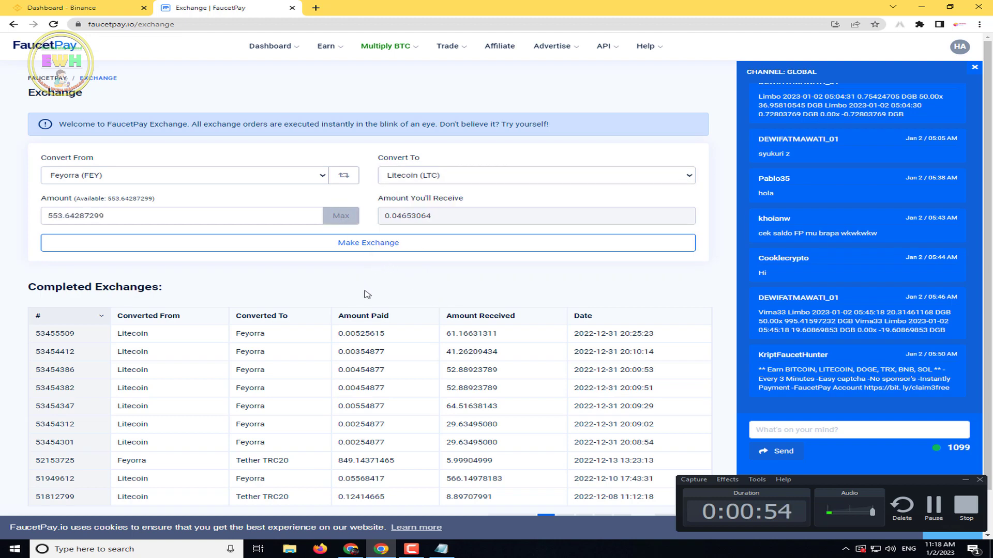
left_click(78, 7)
left_click(201, 4)
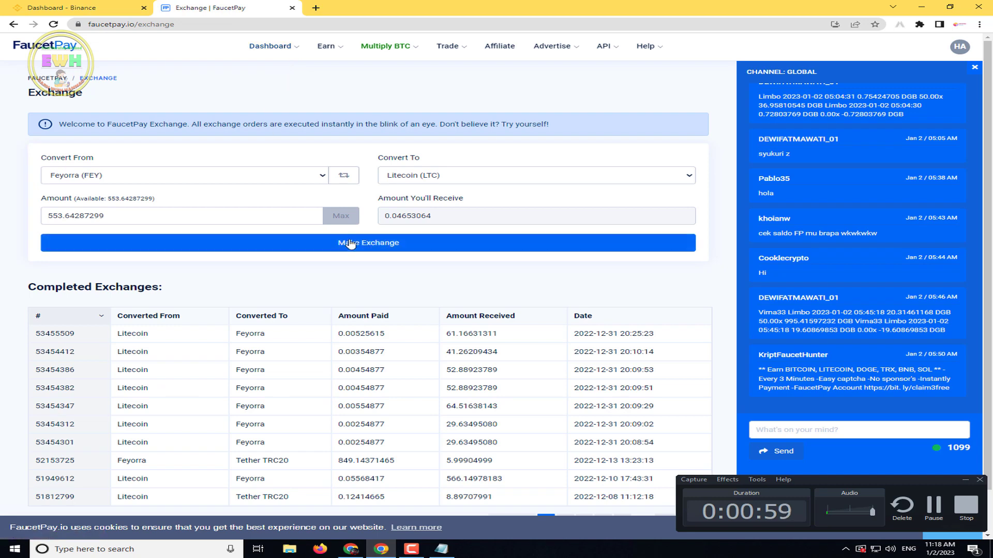
left_click(374, 246)
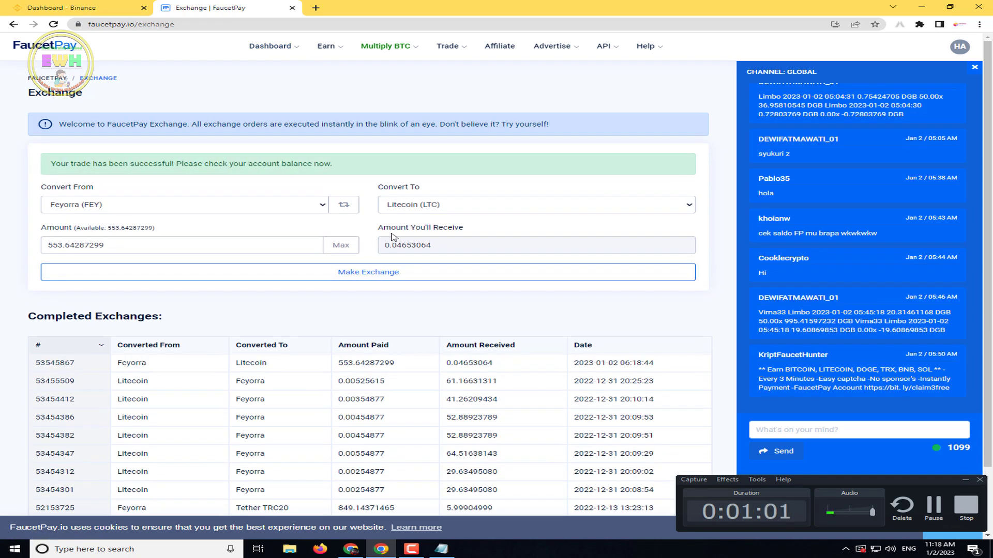
Return to the FaucetPay user dashboard and check the coin balances and wallet estimate after the exchange
left_click(272, 47)
left_click(284, 74)
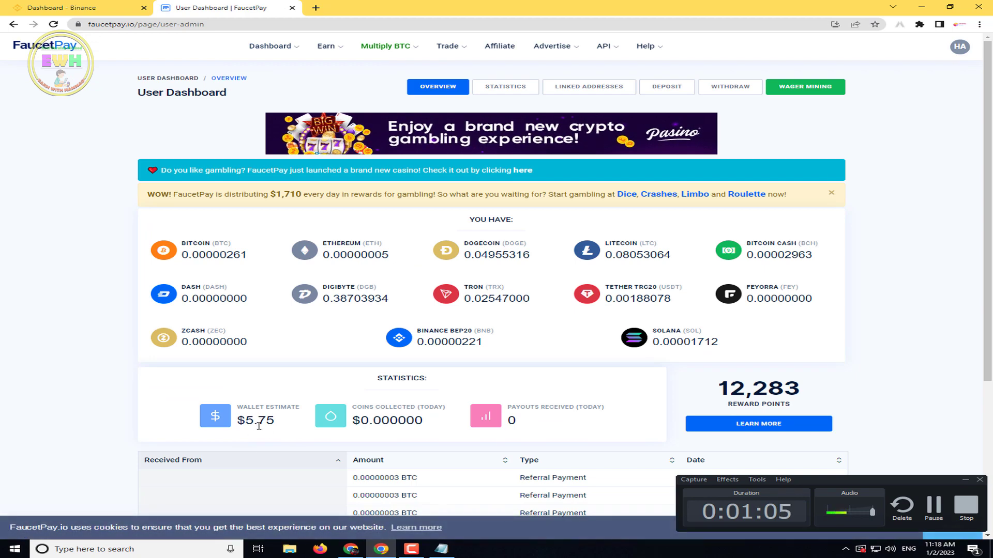
left_click(77, 7)
left_click(192, 8)
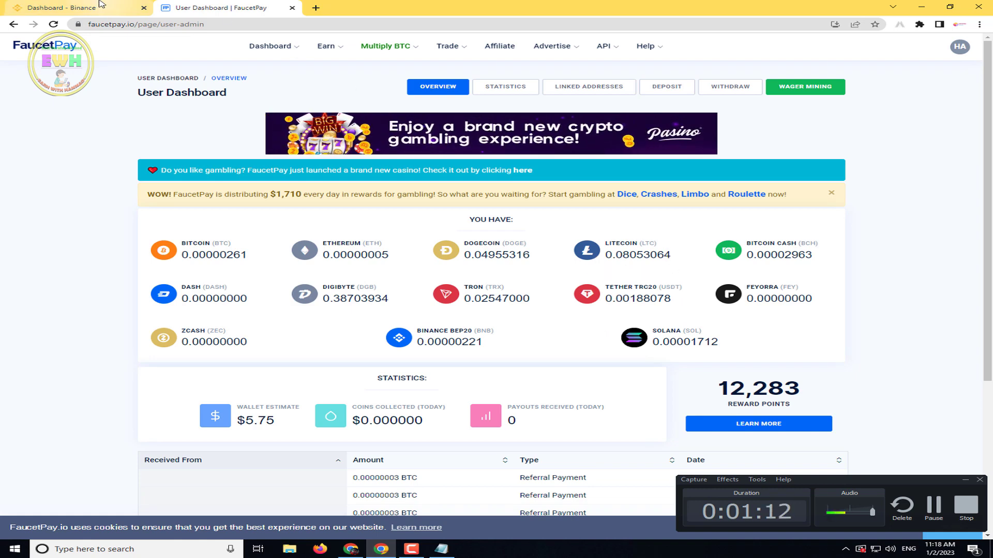
Switch to Binance, open the LTC deposit page from the Fiat and Spot wallet, and select the LTC (Litecoin) network, acknowledging the MWEB notice
left_click(62, 7)
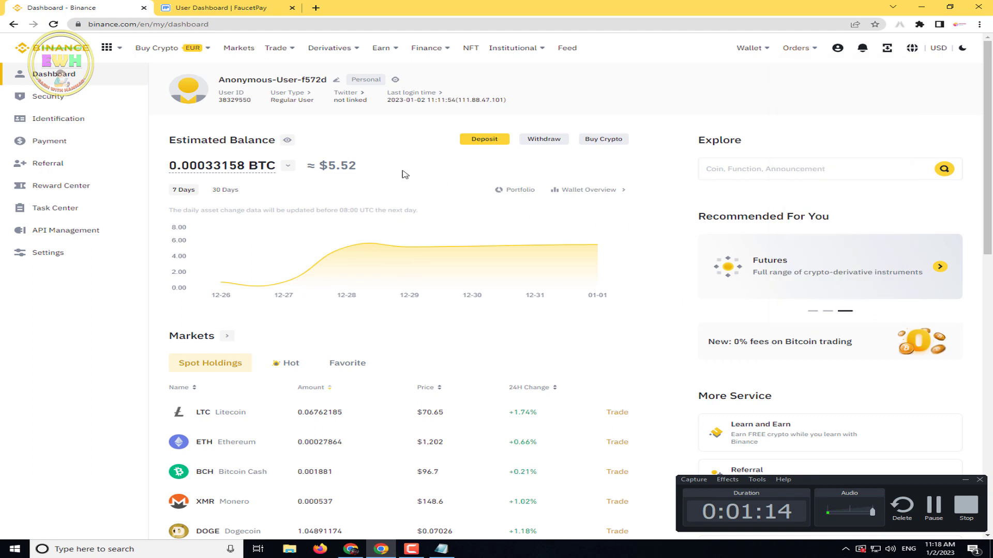
mouse_move(739, 58)
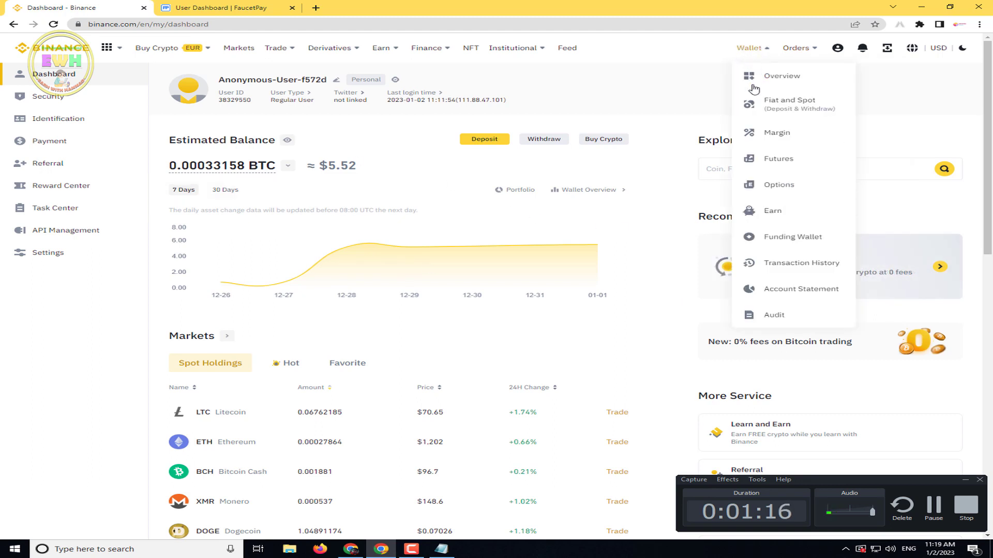
left_click(784, 115)
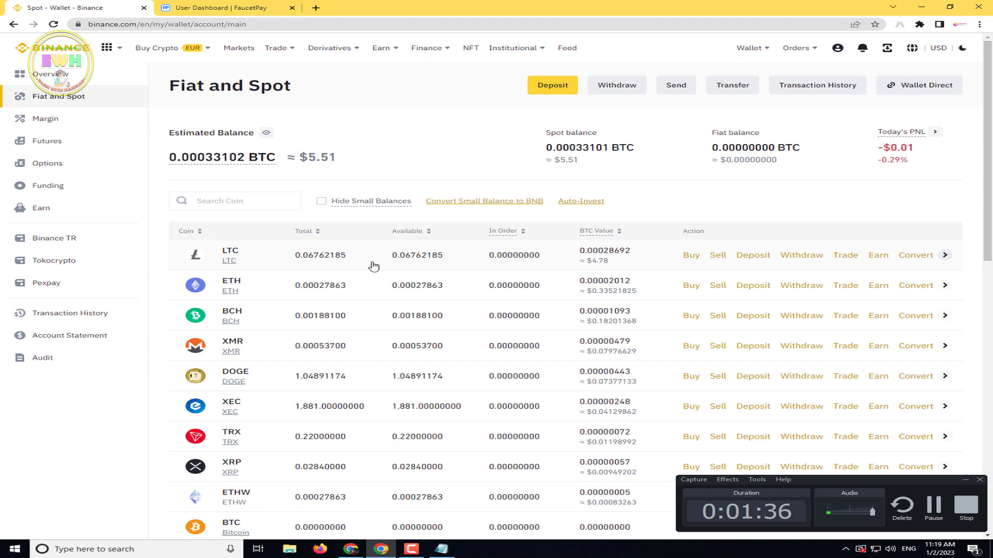
left_click(762, 262)
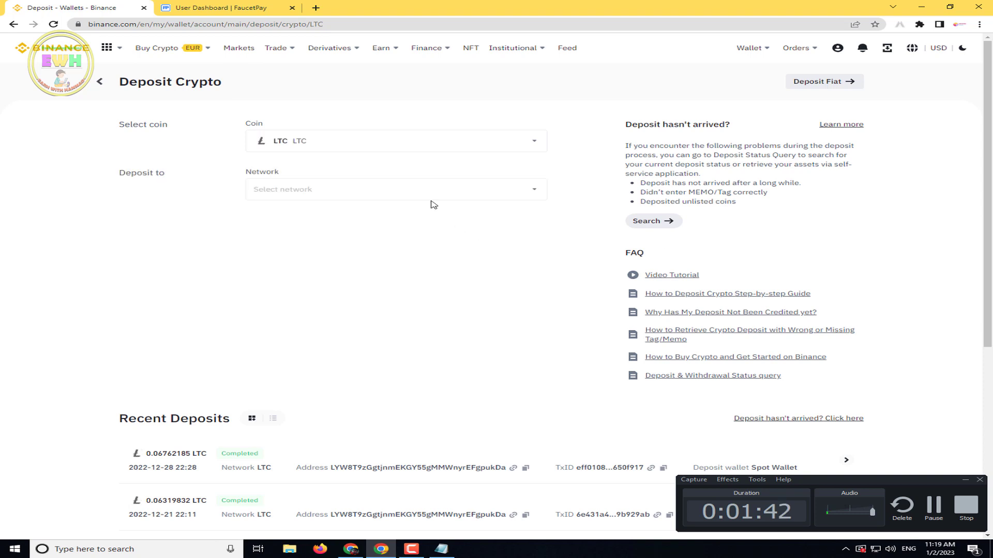
left_click(346, 195)
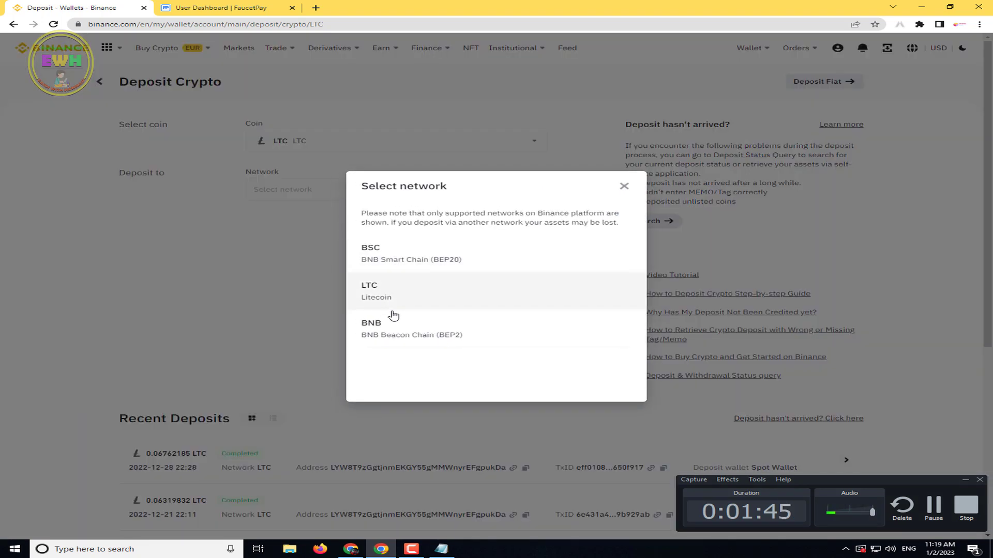
left_click(387, 291)
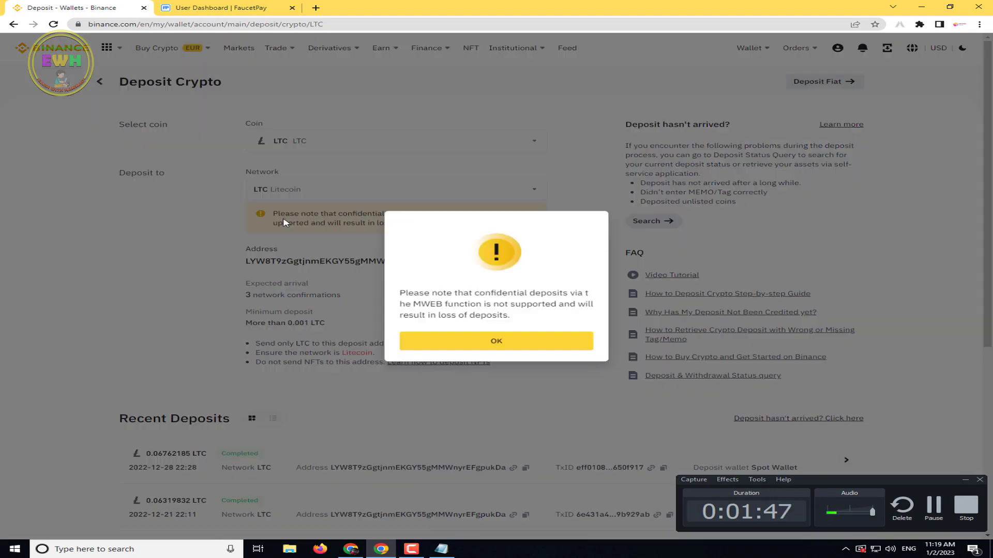
left_click(490, 343)
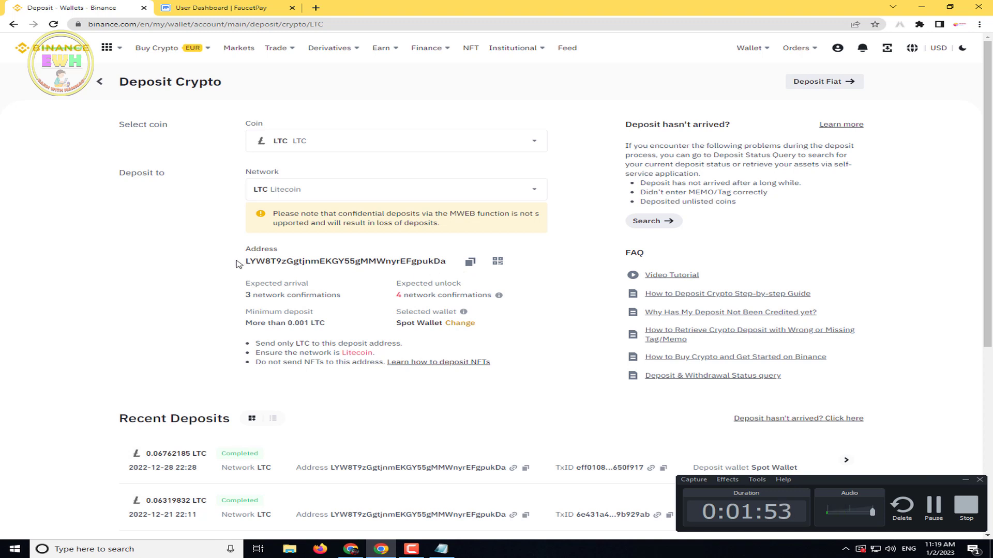
Copy the Litecoin deposit address from the Binance deposit page
left_click_drag(238, 264, 416, 265)
left_click(538, 283)
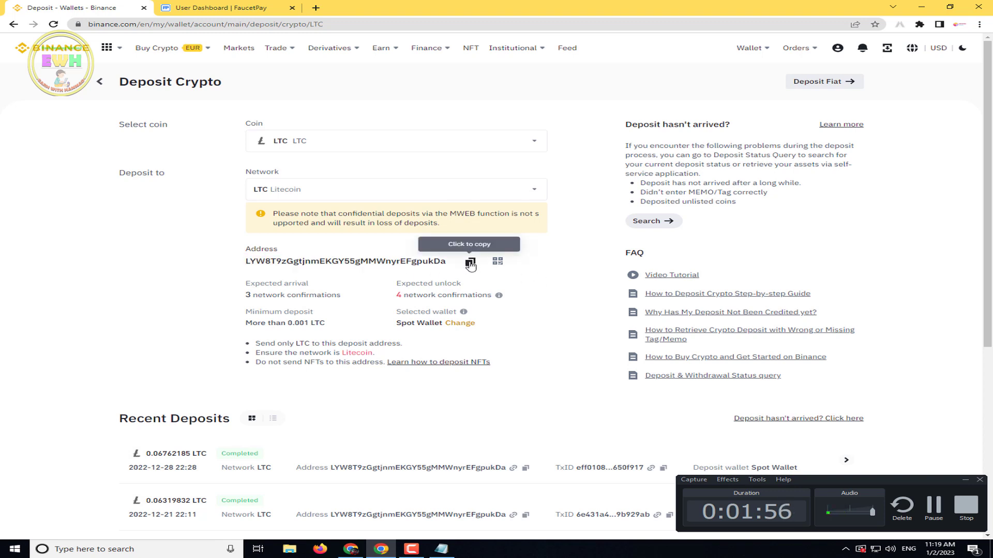
left_click(470, 264)
Open the linked addresses in FaucetPay and paste the copied deposit address into the Notepad document, followed by blank lines
left_click(277, 4)
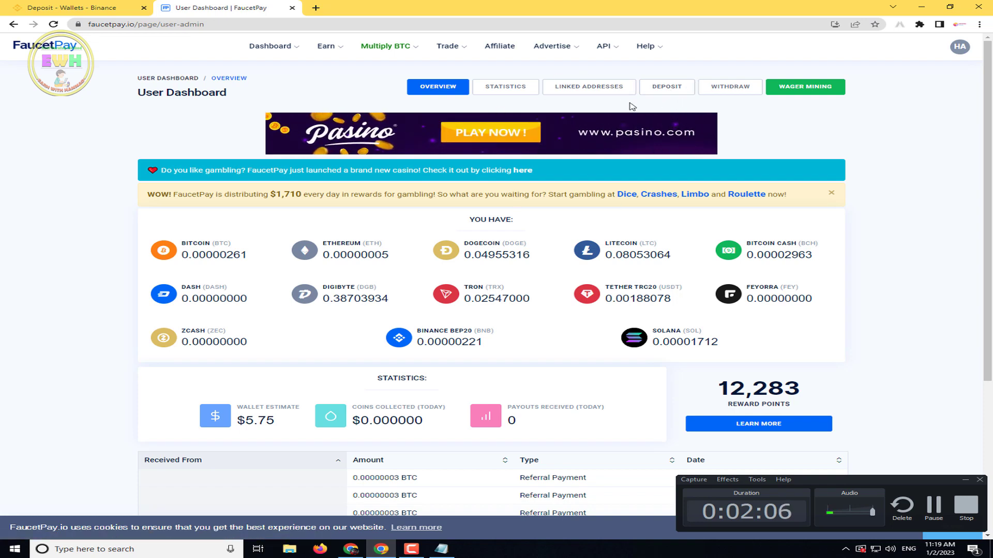
left_click(587, 89)
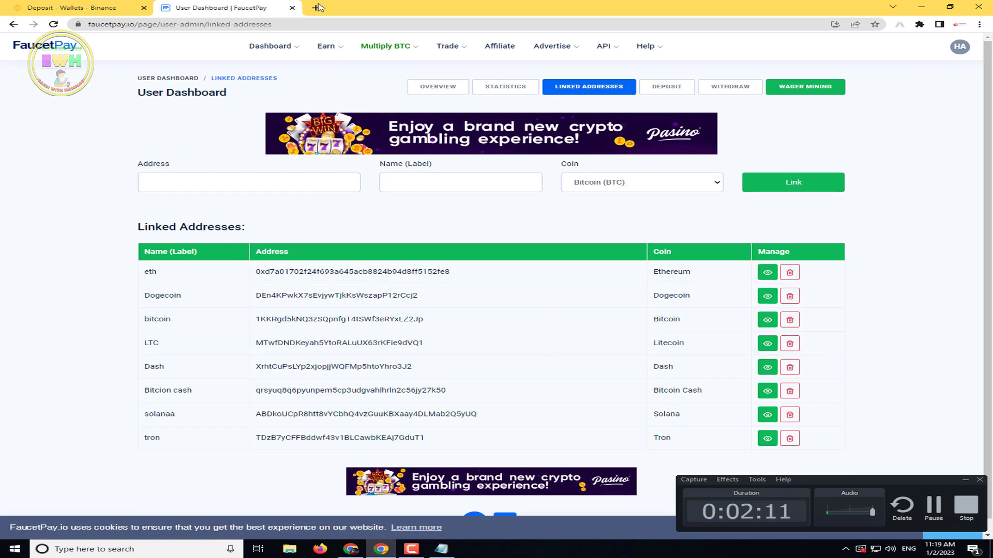
left_click(441, 549)
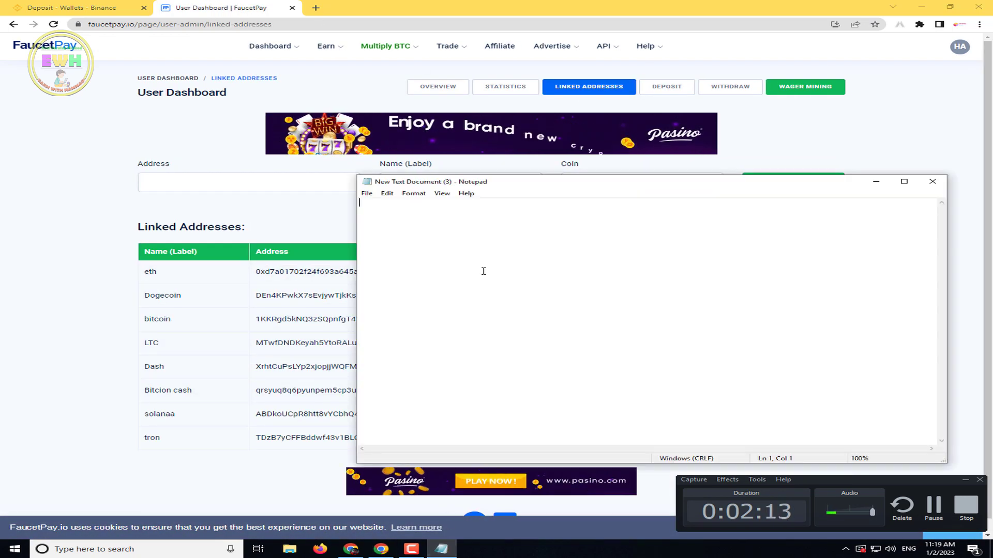
right_click(462, 243)
left_click(510, 288)
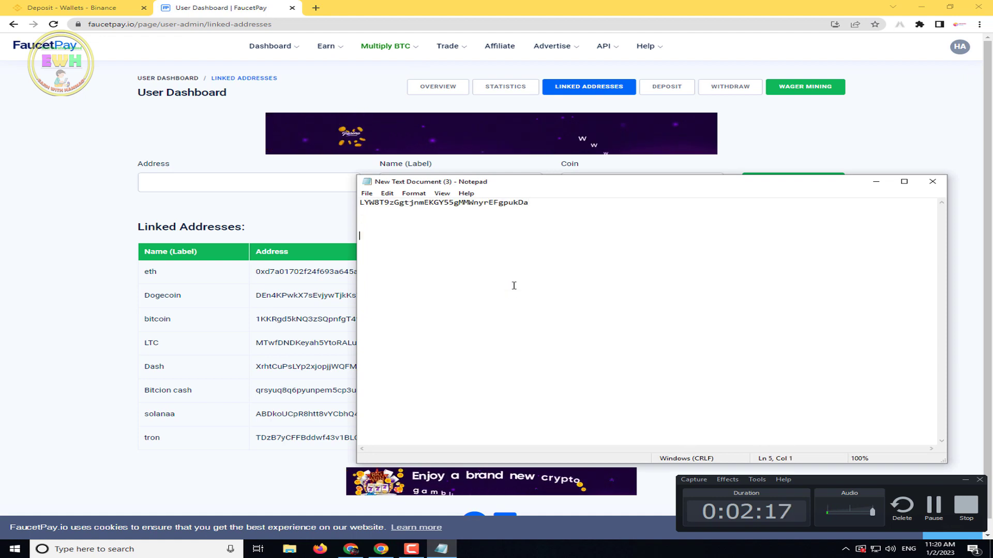
Copy the linked LTC address from FaucetPay into the Notepad document below the deposit address and save the document
key("alt+Tab")
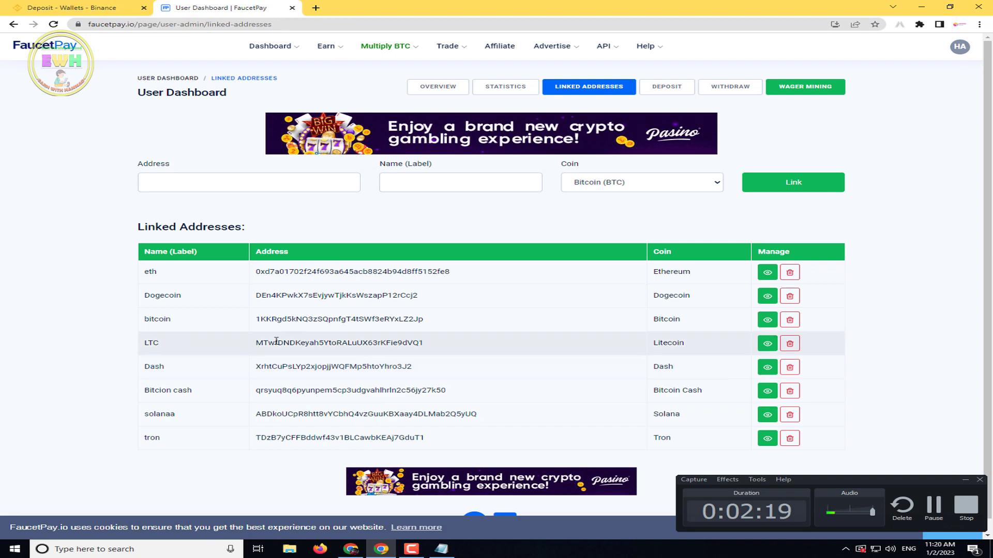
left_click_drag(437, 344, 258, 346)
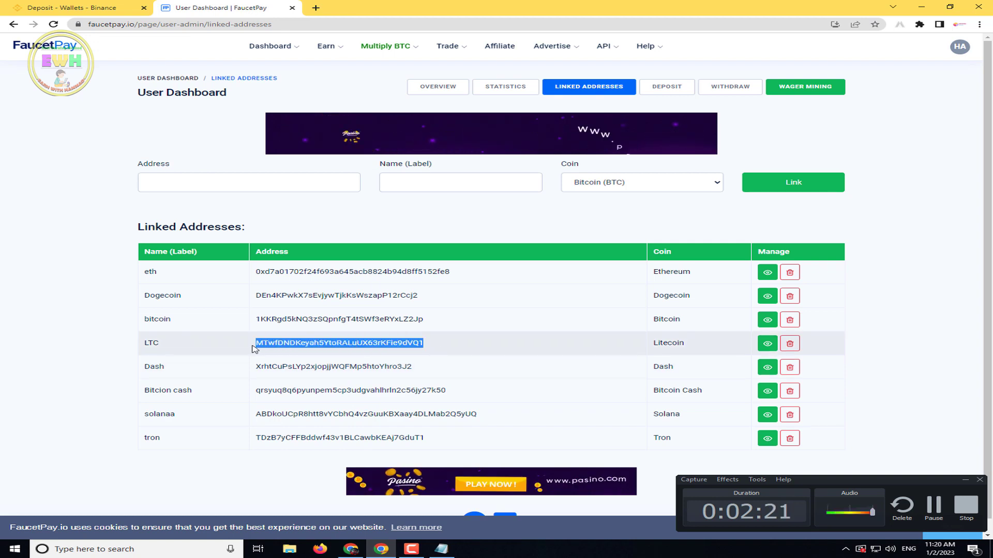
right_click(258, 345)
left_click(289, 351)
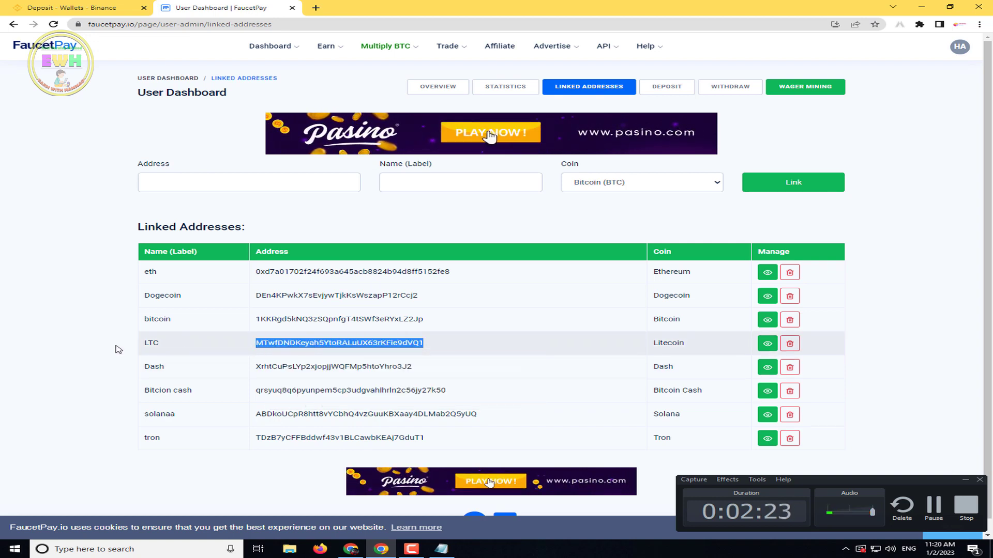
double_click(148, 343)
left_click(441, 549)
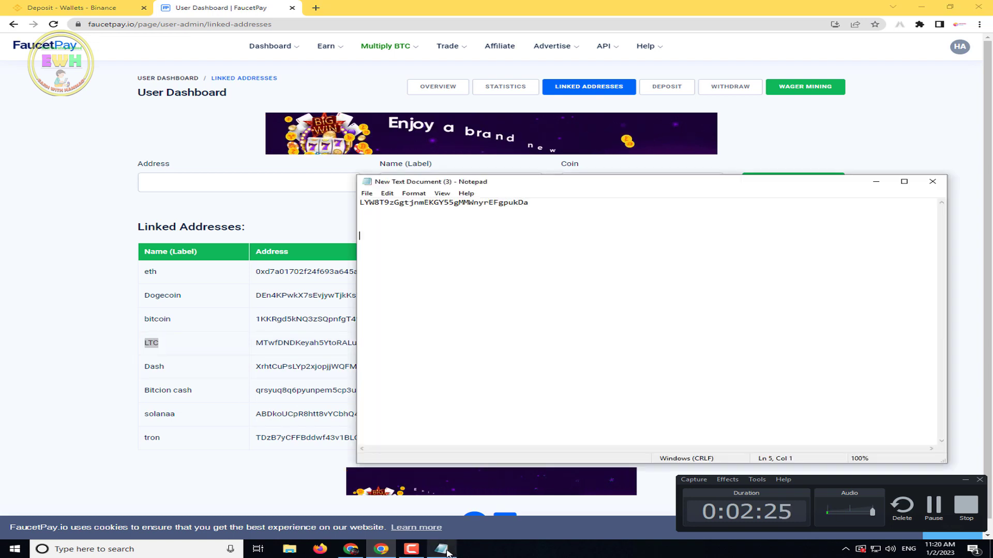
right_click(441, 299)
left_click(455, 338)
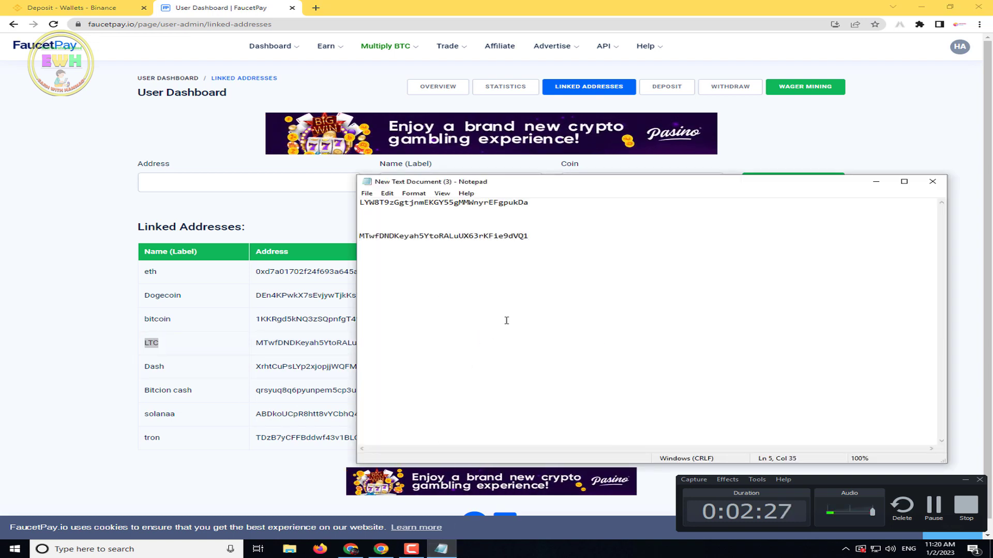
left_click(368, 194)
left_click(370, 227)
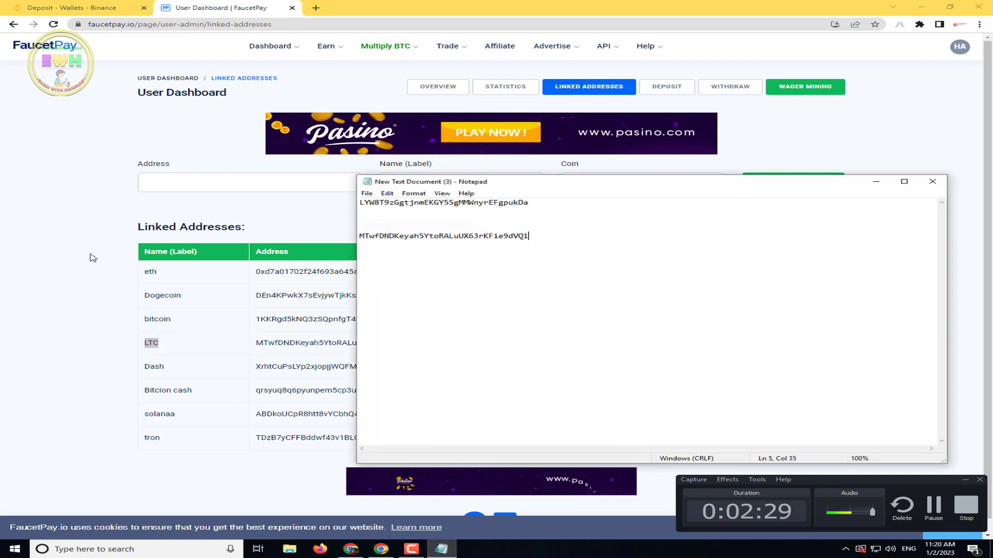
Unlink the existing Litecoin address labelled LTC from the FaucetPay linked addresses and confirm the removal
left_click(92, 255)
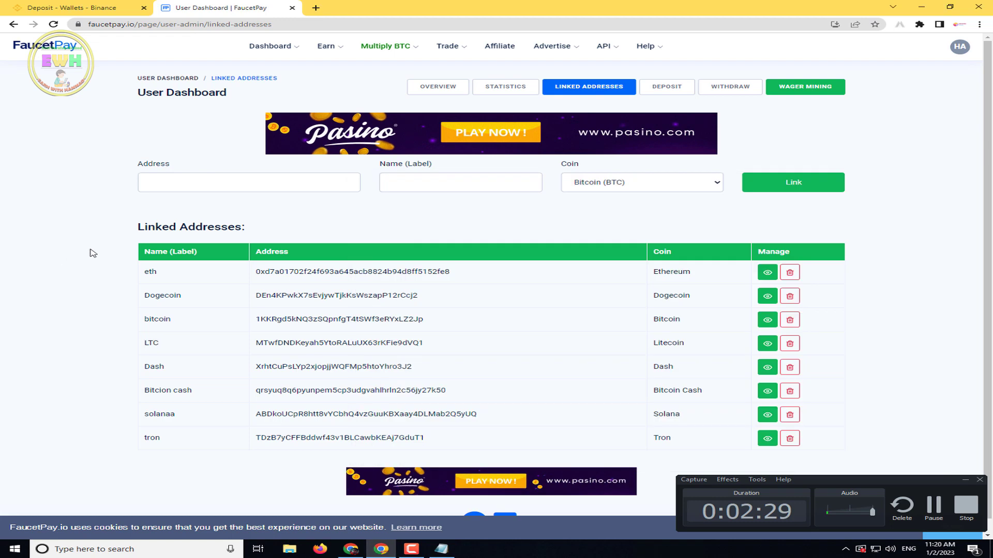
left_click(791, 344)
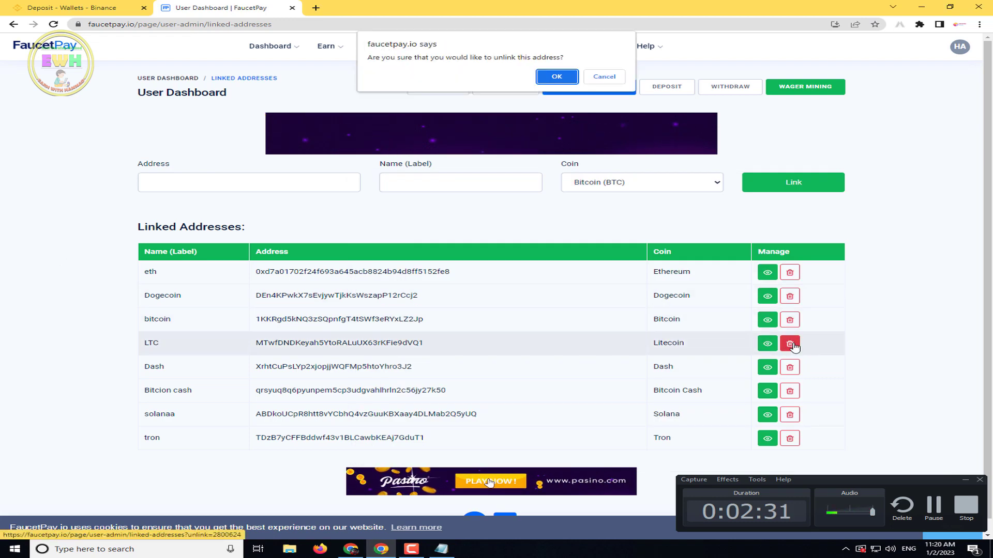
left_click(555, 77)
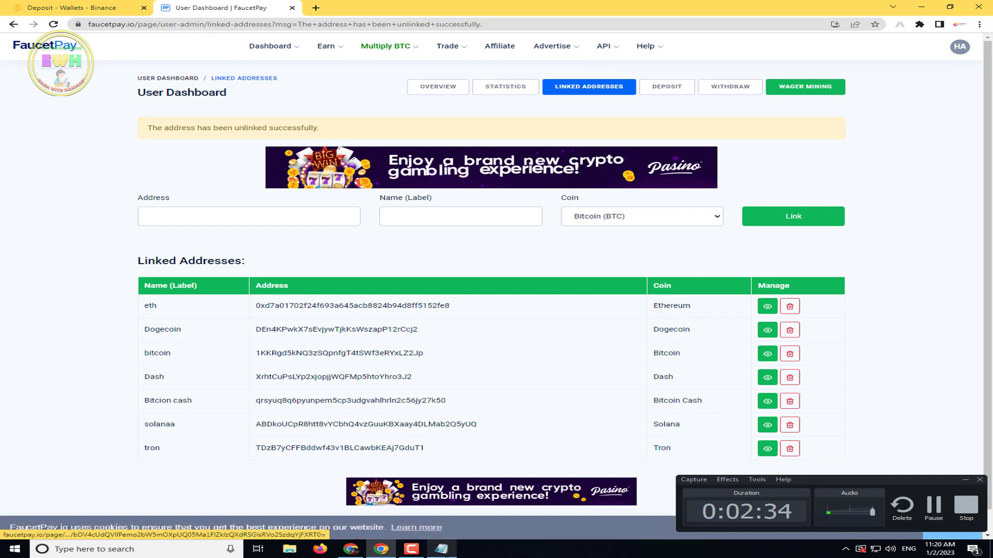
Copy the Binance Litecoin deposit address from the Notepad document and return to the FaucetPay linked addresses
left_click(441, 549)
left_click_drag(528, 203, 377, 201)
right_click(365, 202)
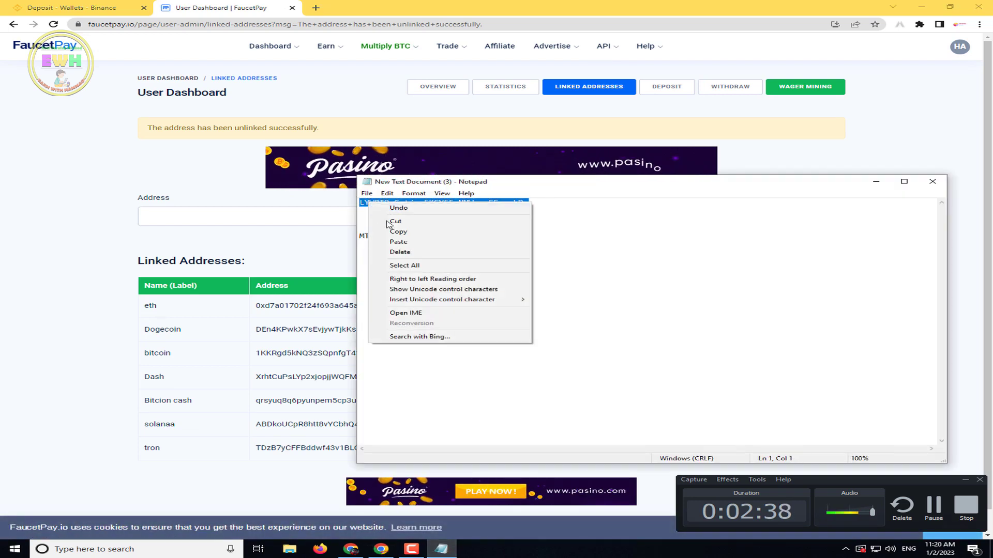
left_click(382, 228)
left_click(34, 241)
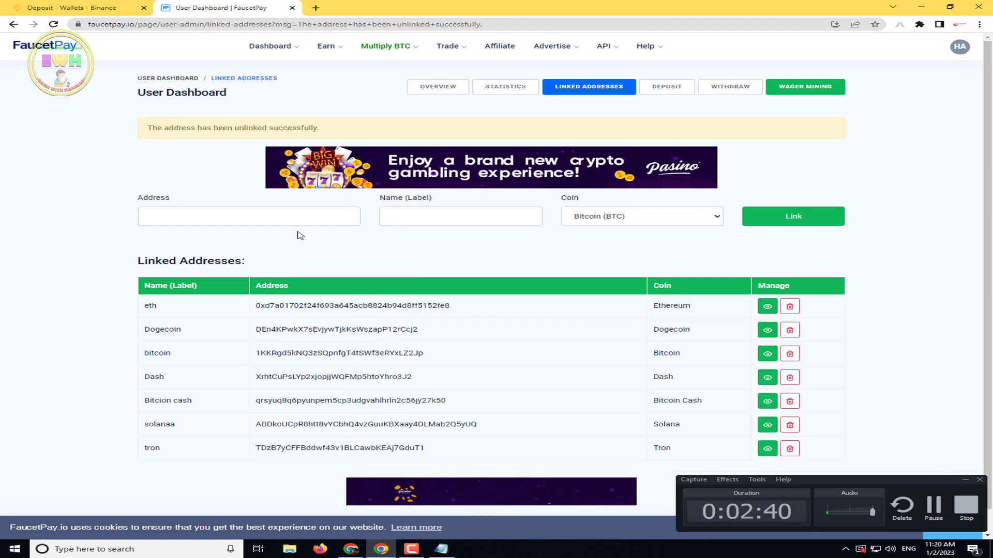
Try to link the copied deposit address with the label ltc and the coin Litecoin (LTC)
left_click(224, 224)
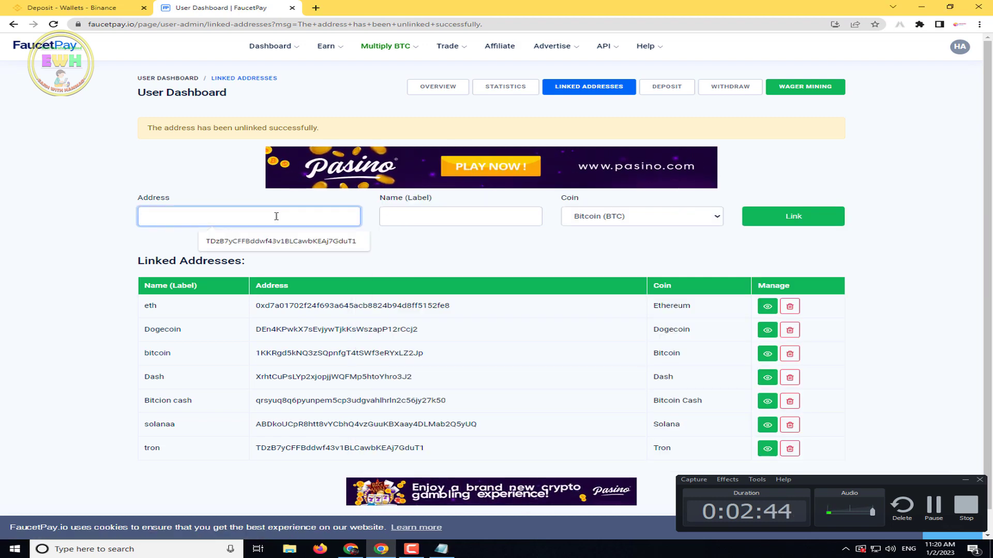
right_click(233, 217)
left_click(256, 293)
left_click(454, 218)
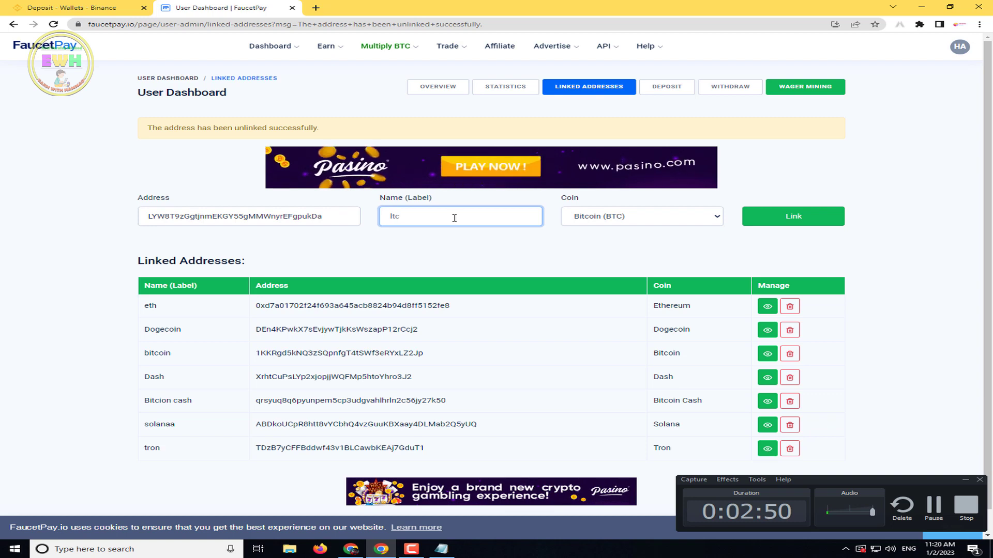
left_click_drag(321, 216, 143, 216)
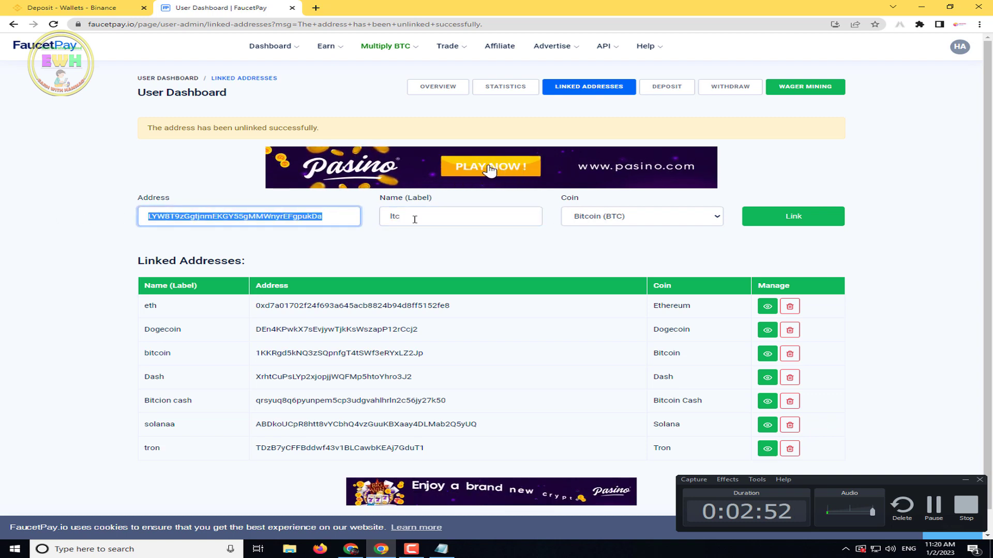
left_click(638, 216)
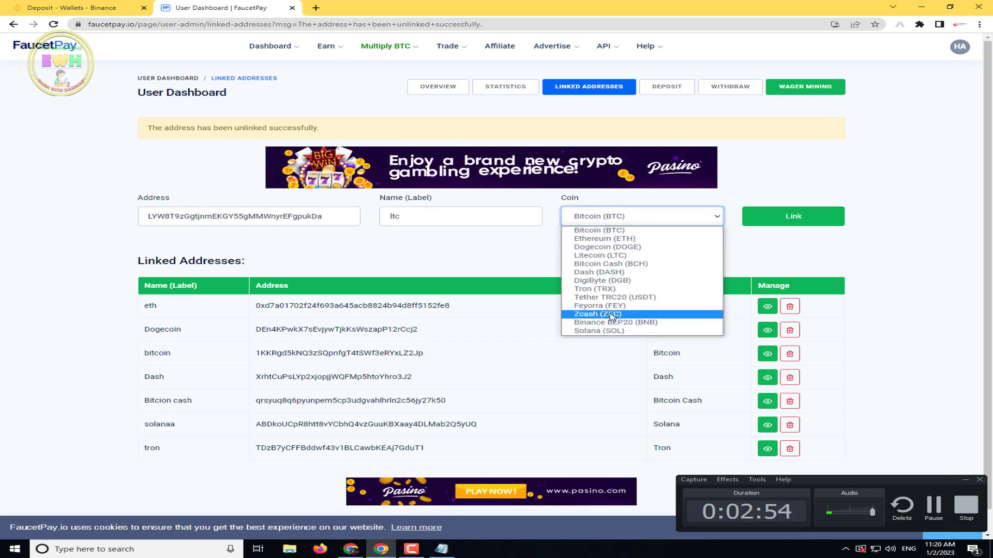
left_click(620, 256)
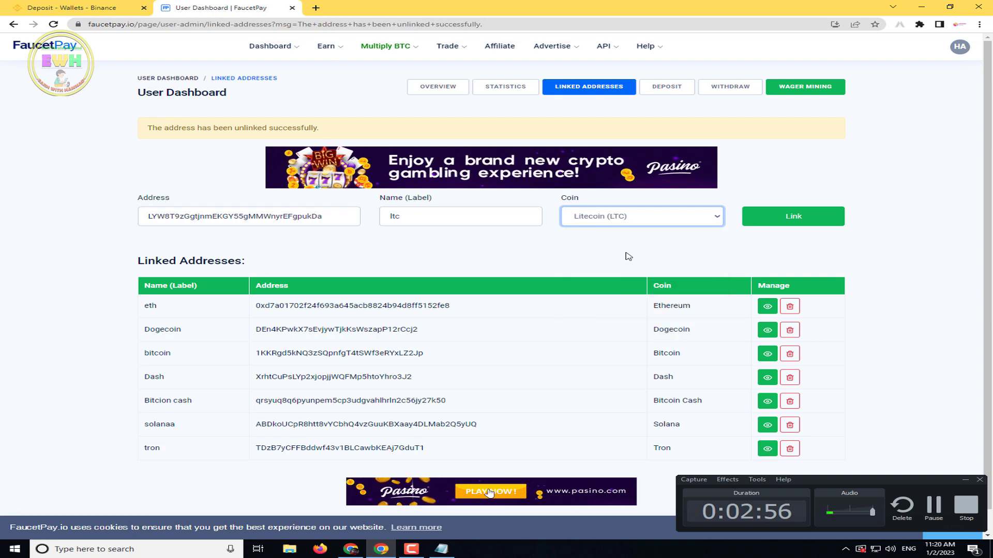
left_click(781, 217)
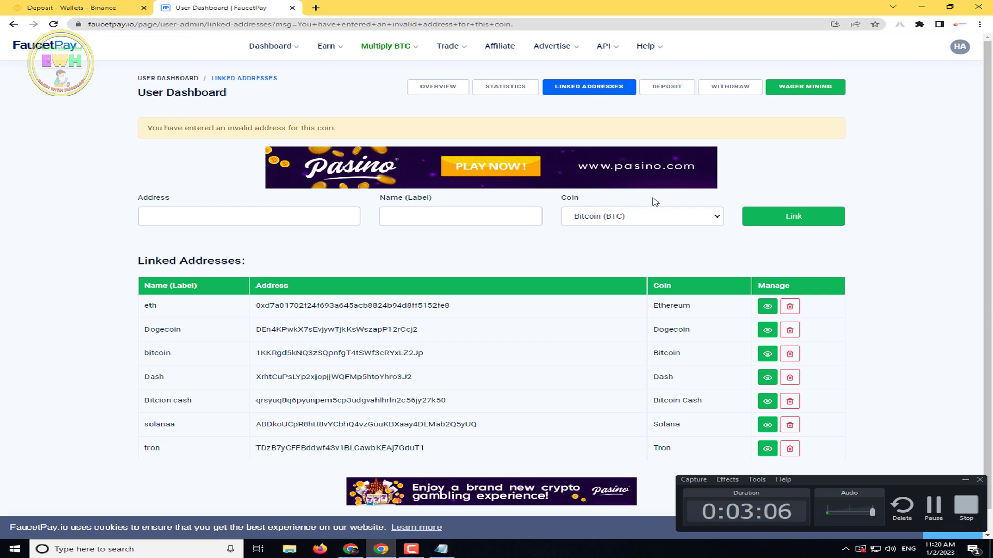
Paste the deposit address into the Address field, copy it again from there, and reload the page
right_click(198, 218)
left_click(217, 292)
left_click_drag(343, 216, 37, 217)
key("ctrl+c")
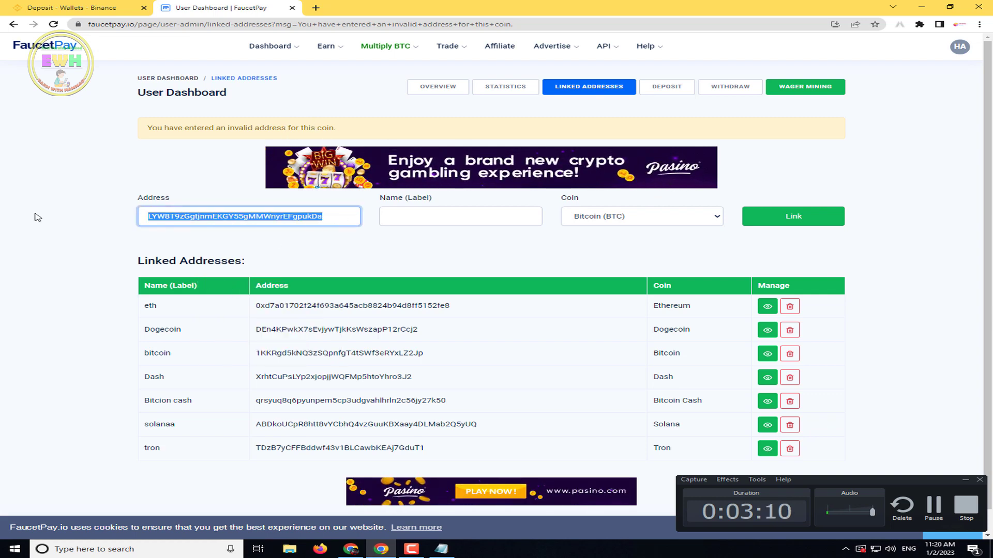
left_click(149, 217)
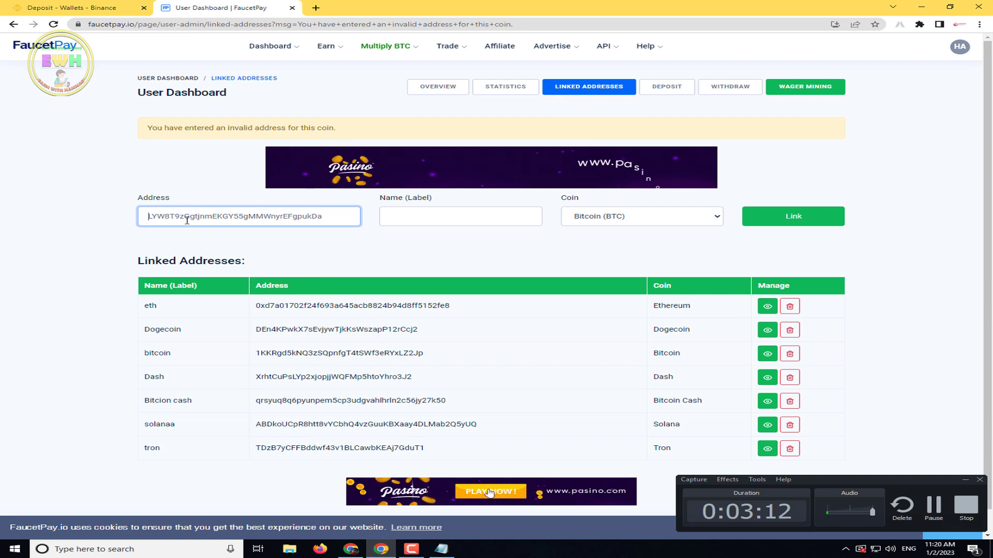
left_click(58, 23)
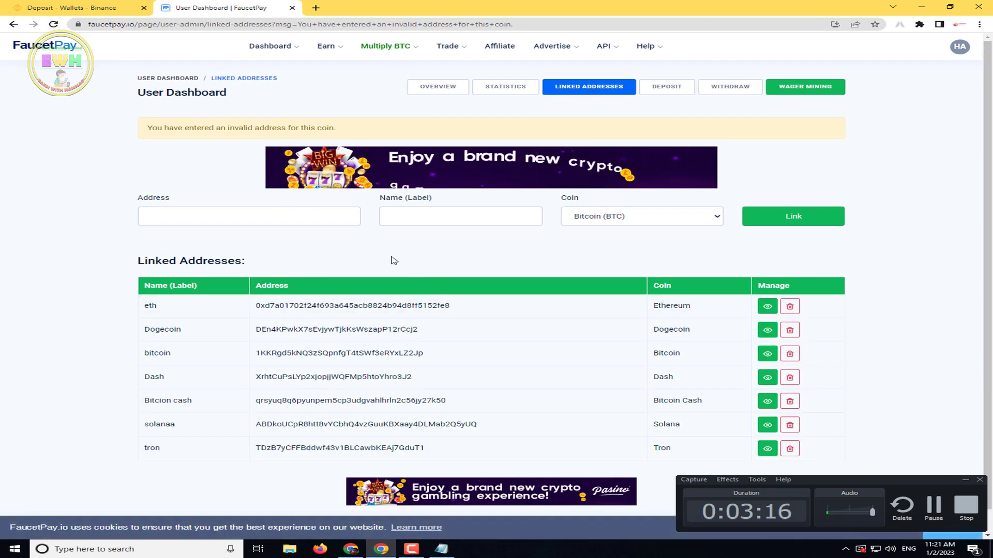
Link the recopied deposit address with the label ltc and the coin Litecoin (LTC)
right_click(205, 222)
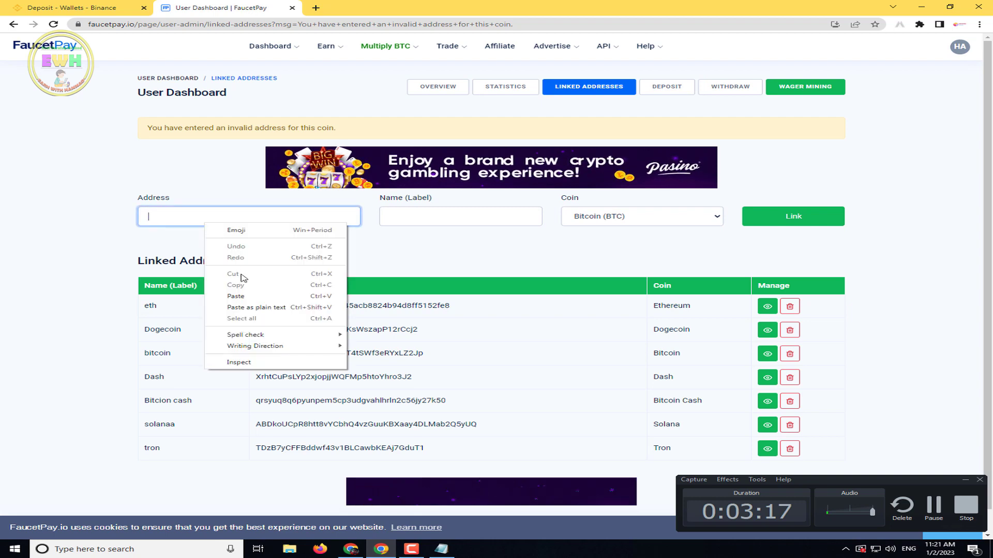
left_click(306, 294)
left_click(453, 212)
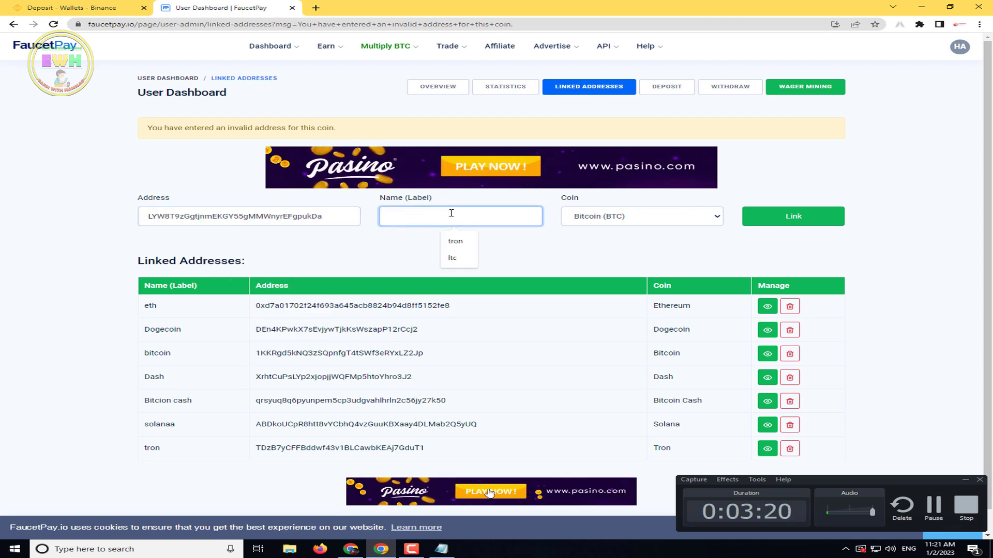
left_click(453, 257)
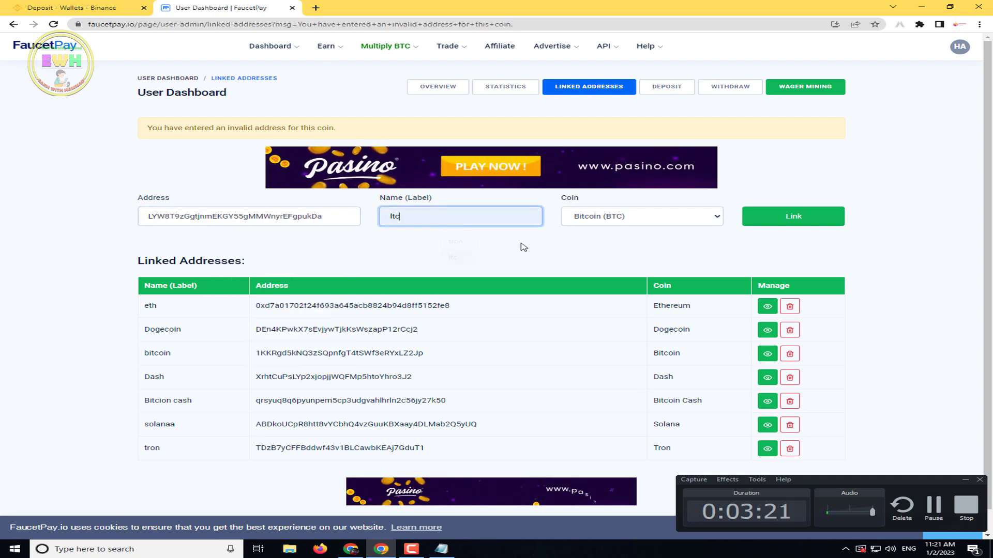
left_click(598, 218)
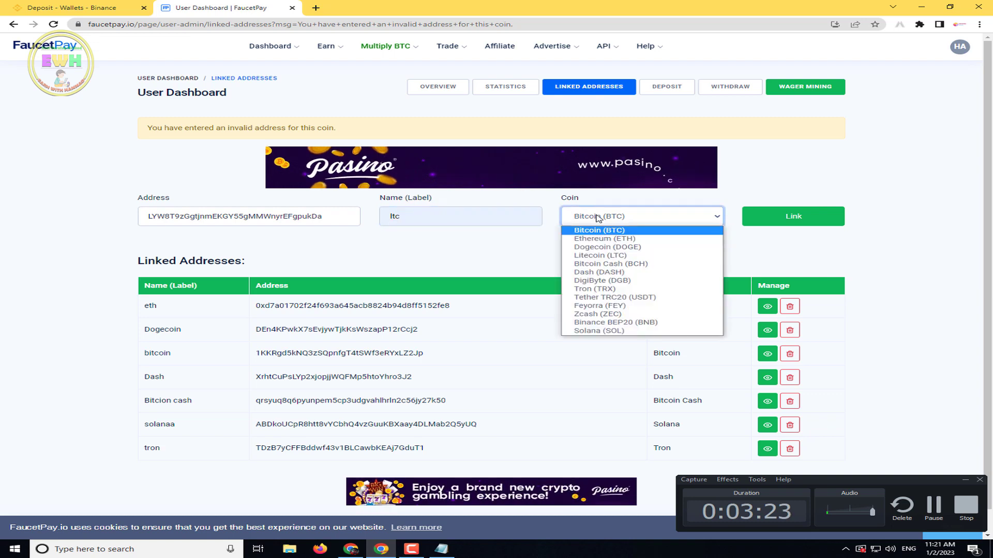
left_click(601, 256)
left_click(781, 224)
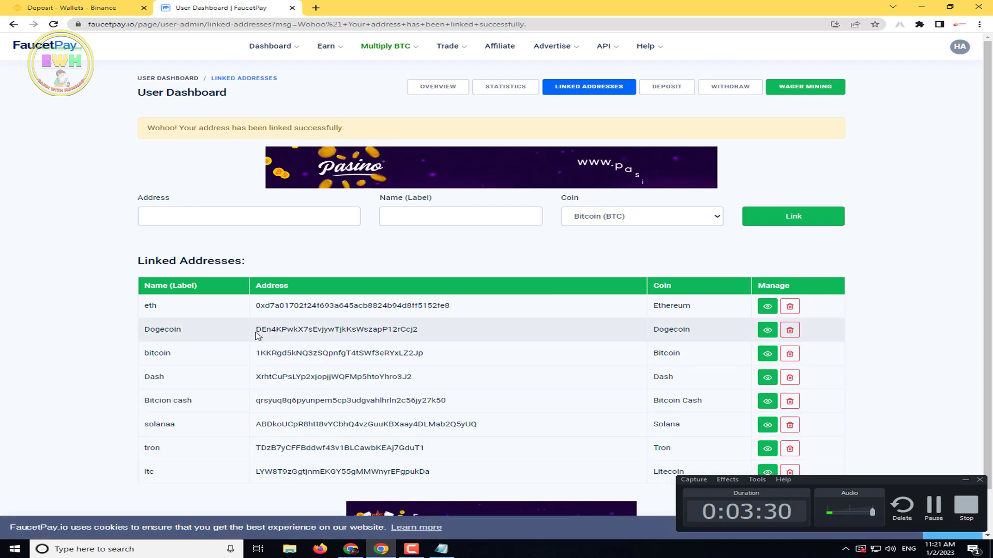
Open the FaucetPay withdrawal page and set the Normal Withdrawal to Litecoin with the linked ltc address
scroll(310, 399, "down", 1)
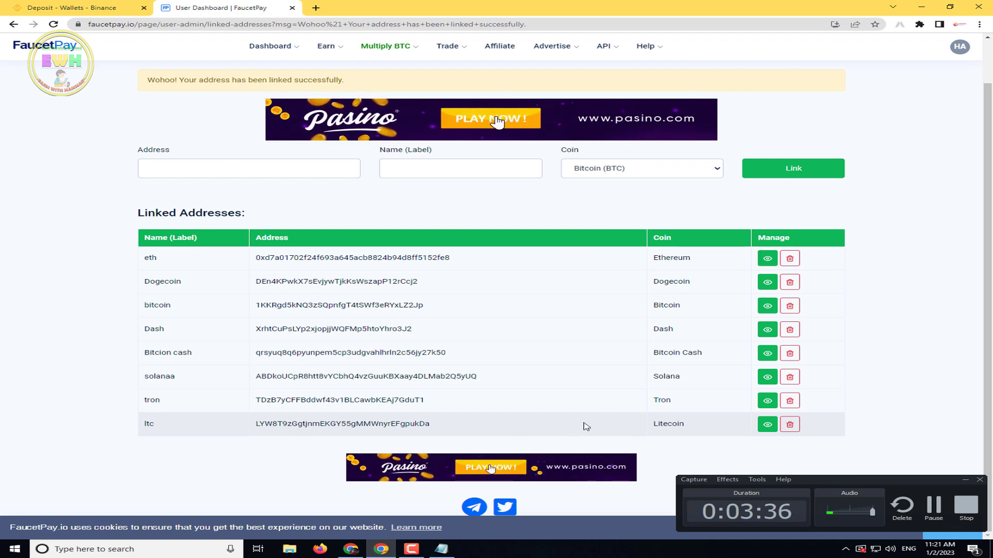
scroll(556, 213, "up", 1)
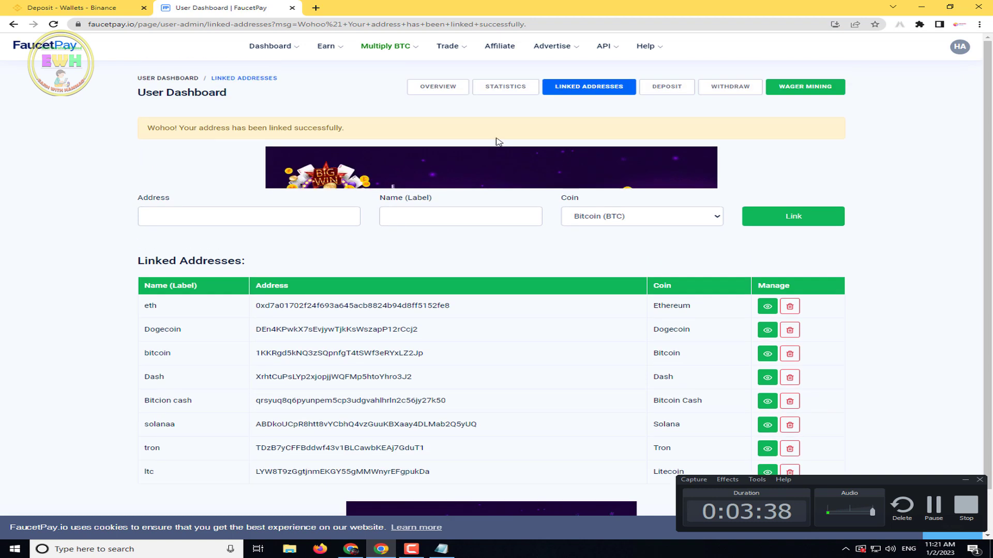
left_click(724, 88)
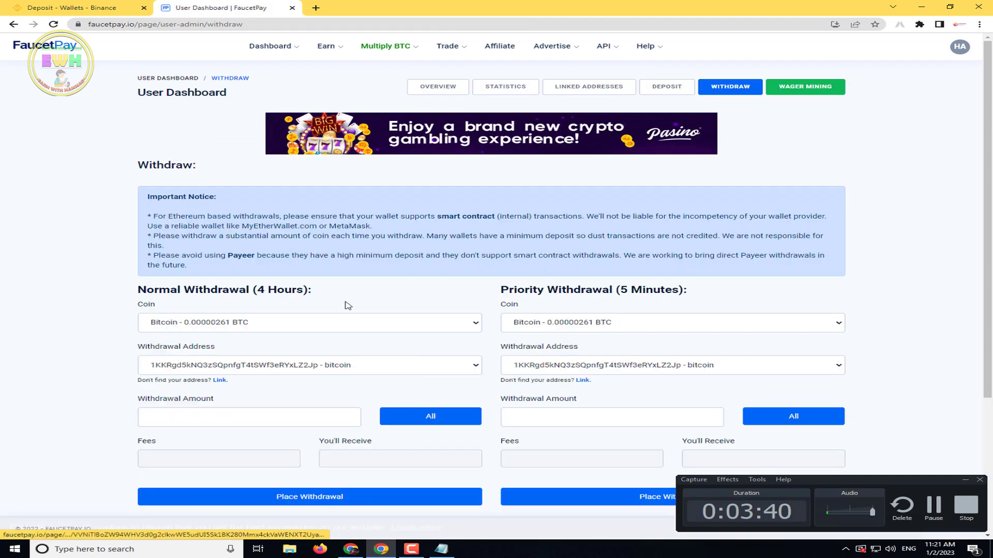
scroll(294, 321, "down", 3)
left_click(220, 137)
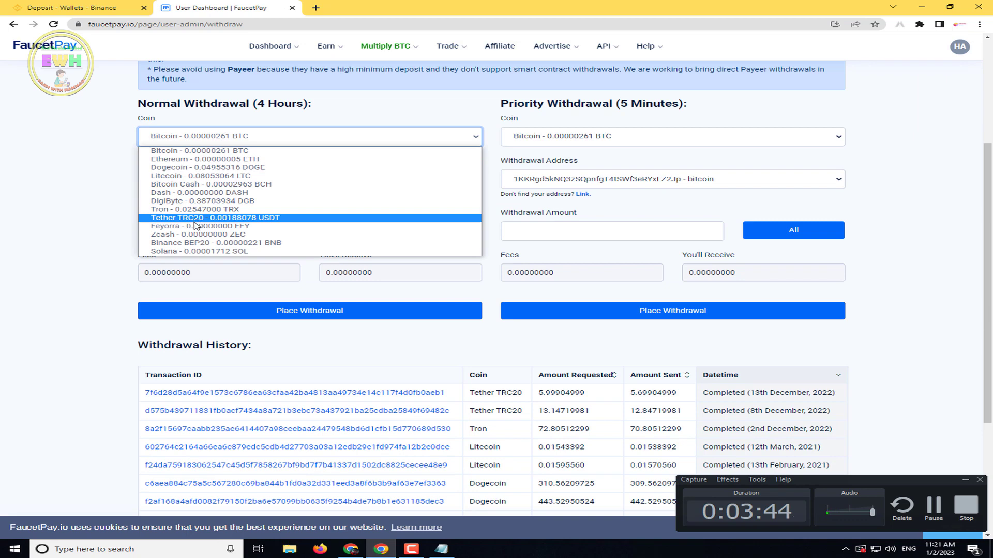
left_click(198, 176)
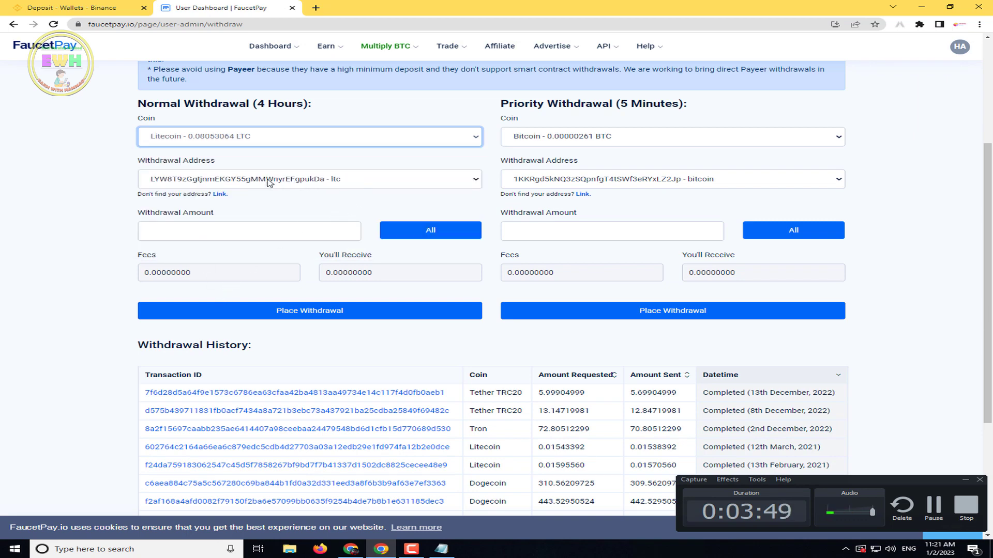
left_click(152, 181)
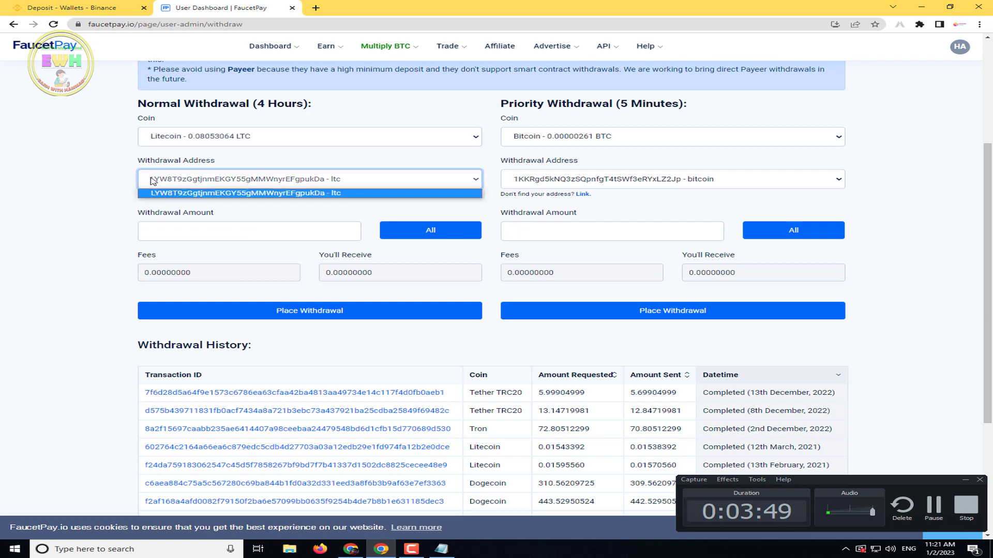
left_click(314, 177)
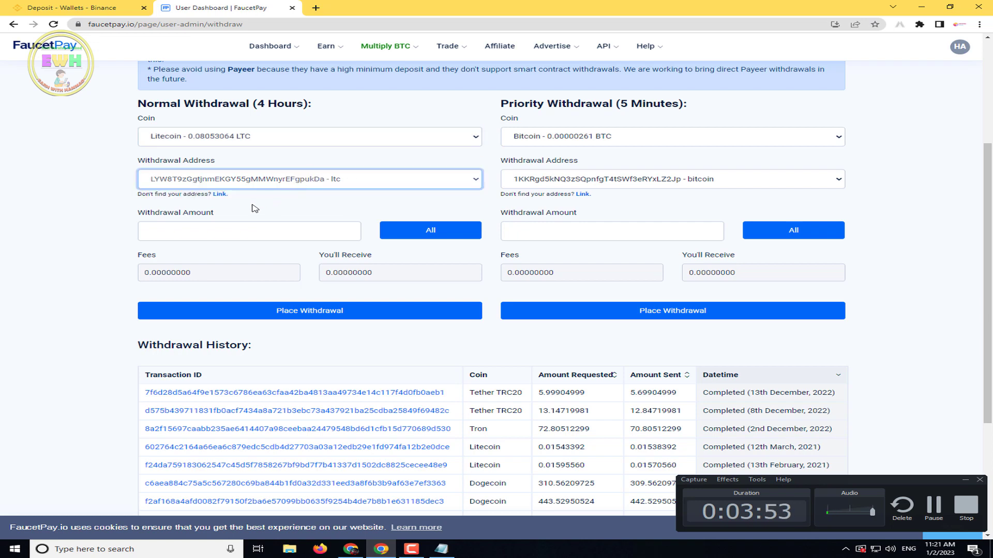
Set the Normal Withdrawal amount to the full balance of 0.08053064 LTC and check its fee
left_click(428, 231)
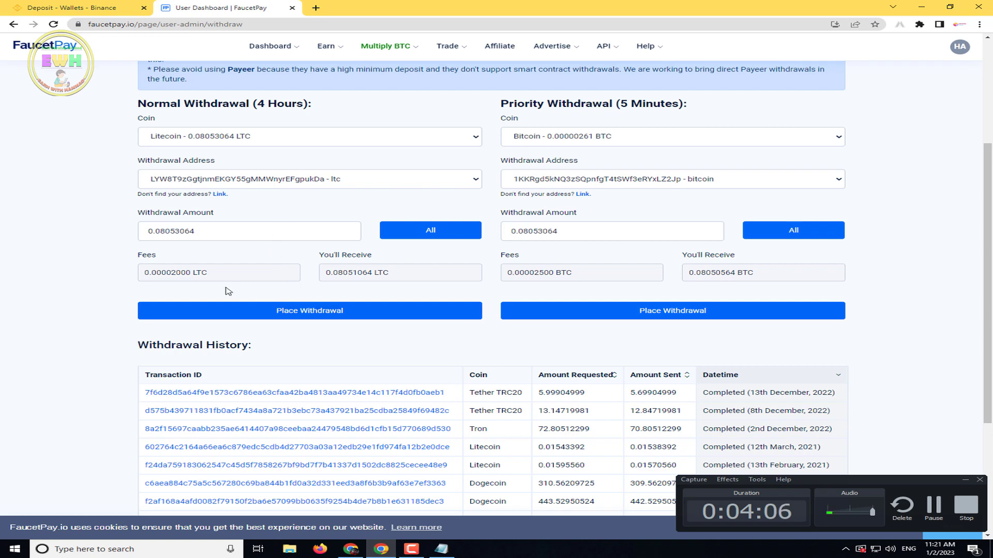
double_click(184, 274)
left_click(174, 274)
Set the Priority Withdrawal coin to Litecoin and compare its fee with the Normal Withdrawal fee
left_click(557, 134)
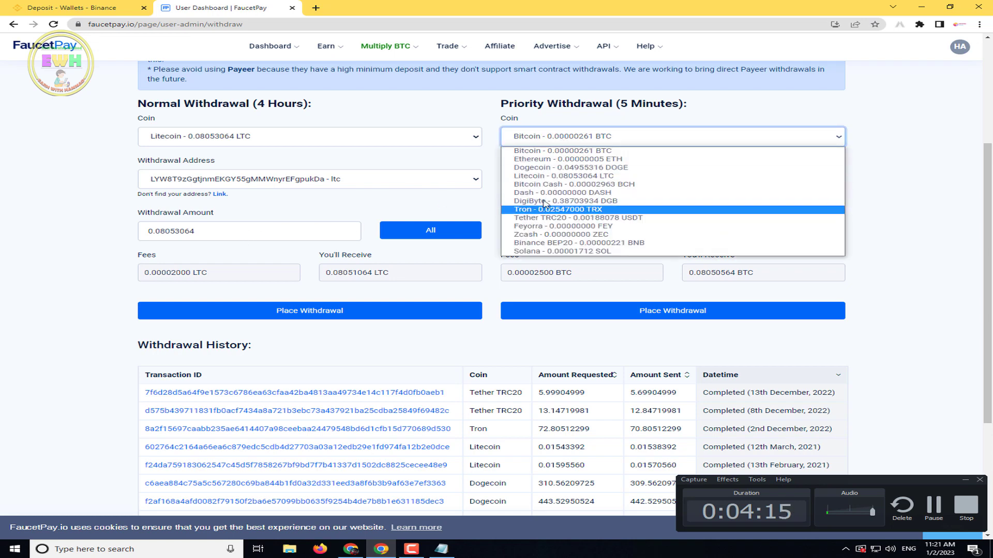
left_click(544, 176)
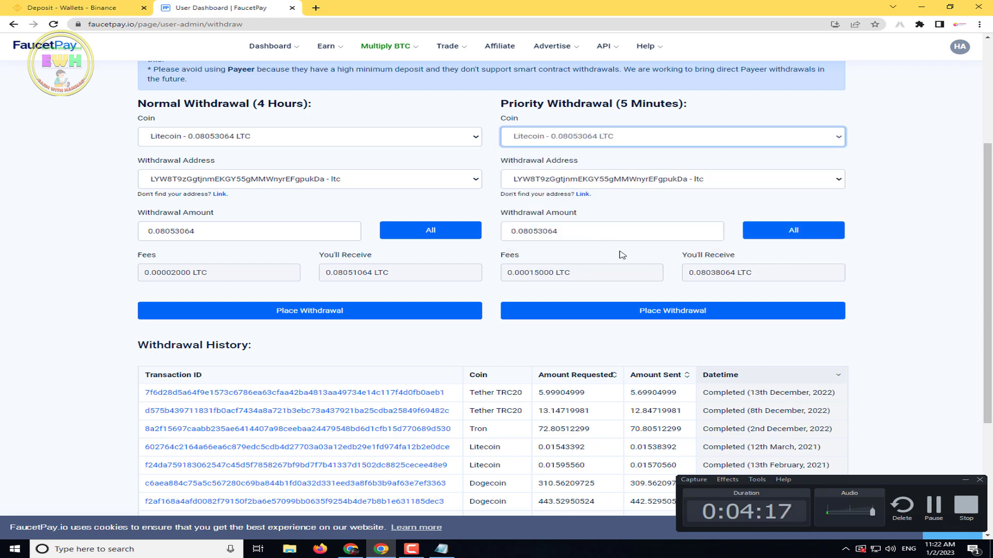
left_click(234, 278)
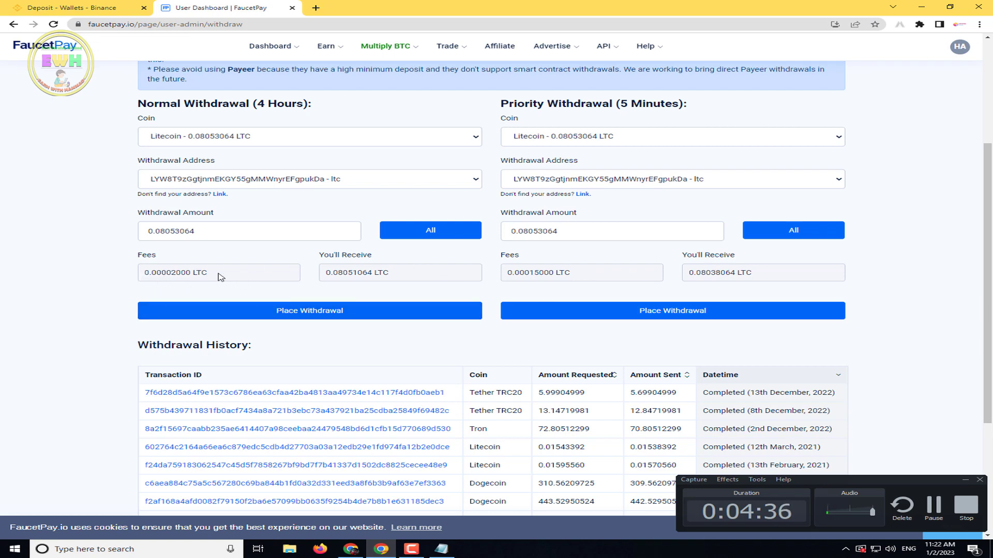
Recheck the Normal Withdrawal's linked ltc address and reapply the full balance as its amount
left_click(256, 186)
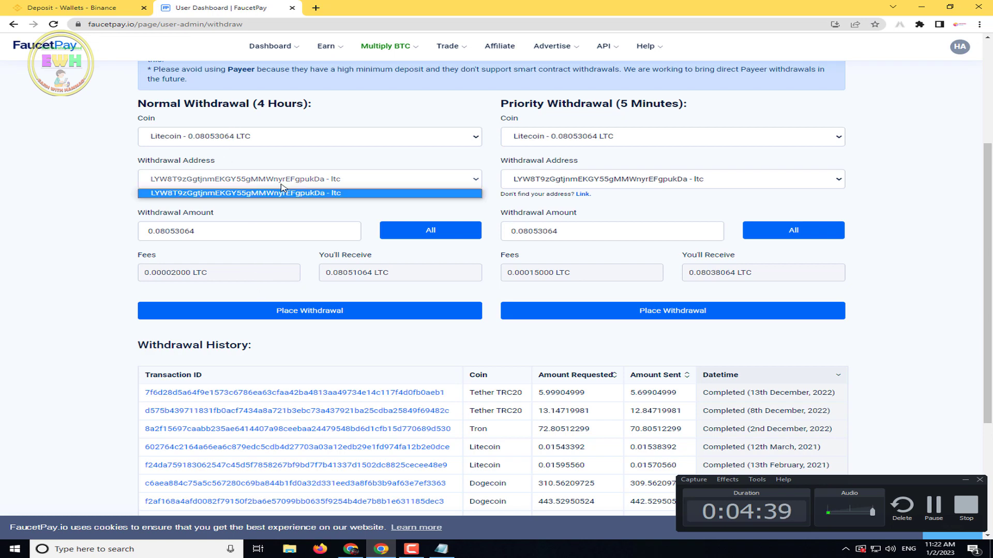
left_click(280, 180)
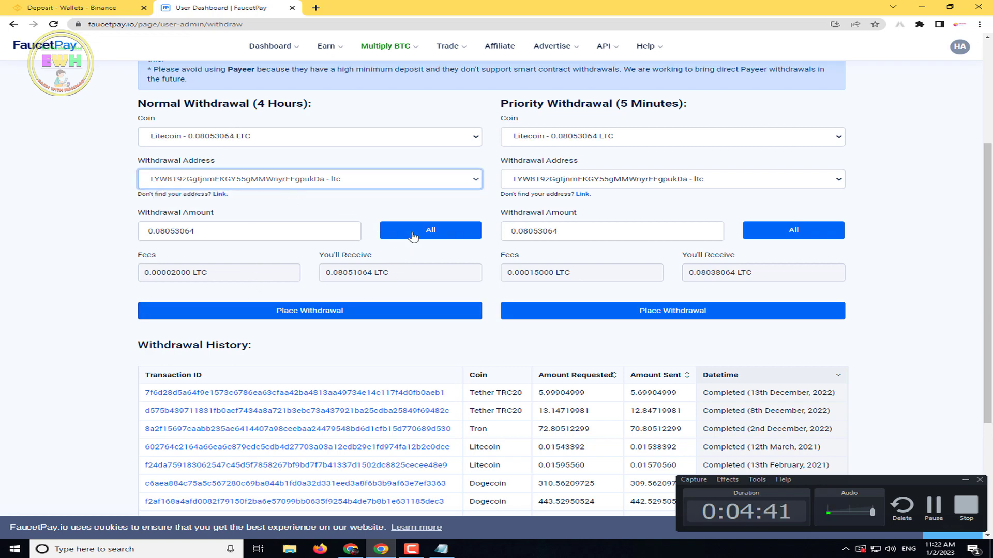
left_click(430, 231)
left_click(336, 309)
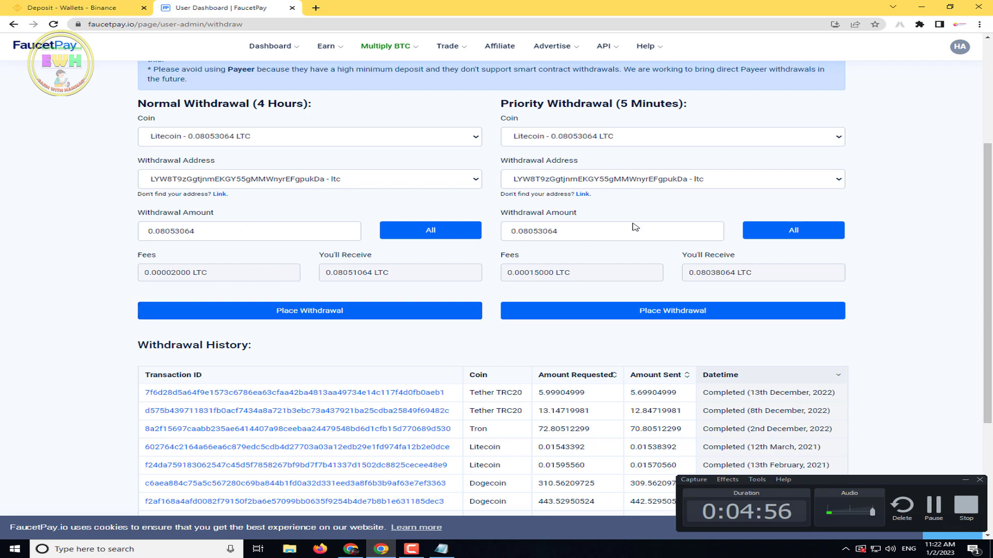
left_click(364, 180)
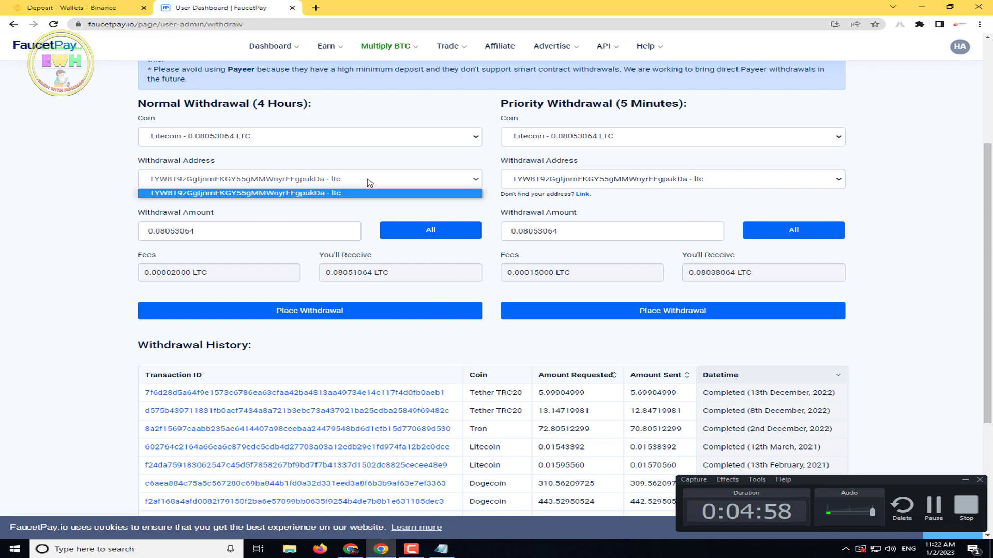
left_click(362, 180)
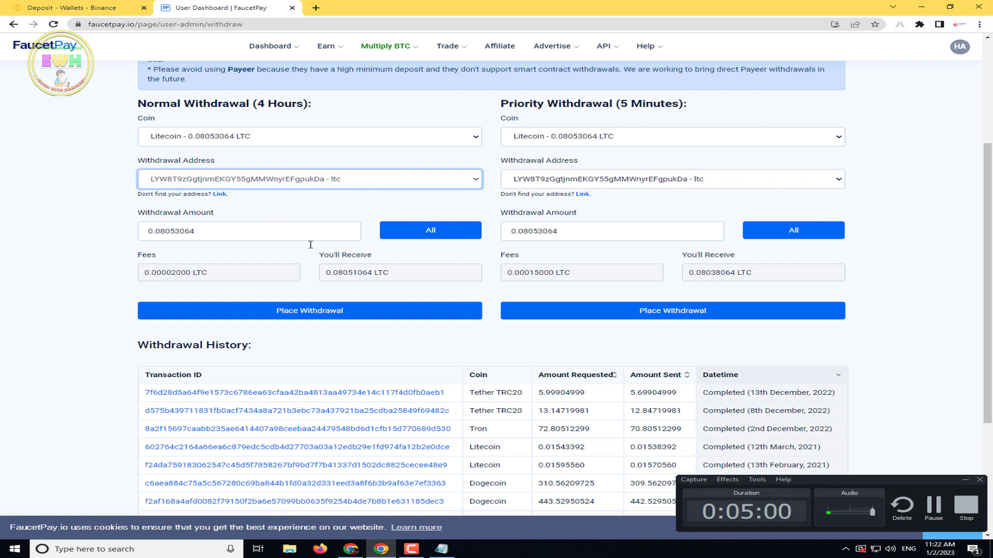
Try to place the Normal Withdrawal of 0.08053064 LTC to the linked ltc address and review the reloaded withdrawal page
left_click(305, 314)
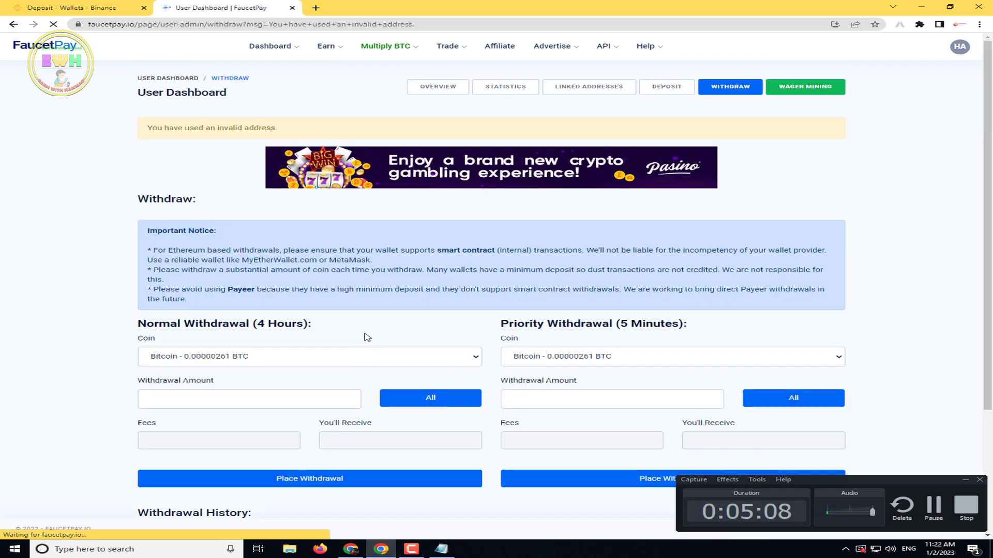
scroll(352, 377, "down", 5)
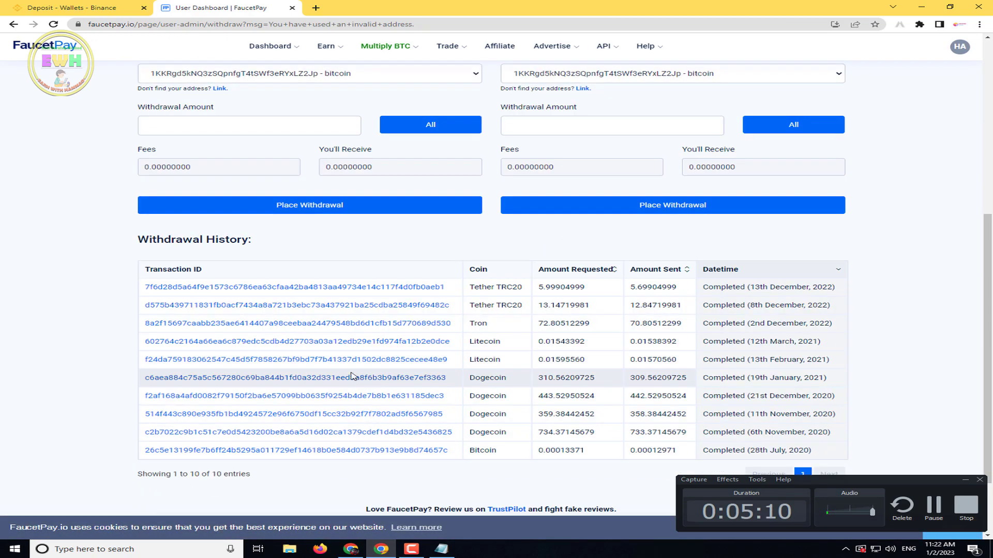
scroll(352, 376, "up", 3)
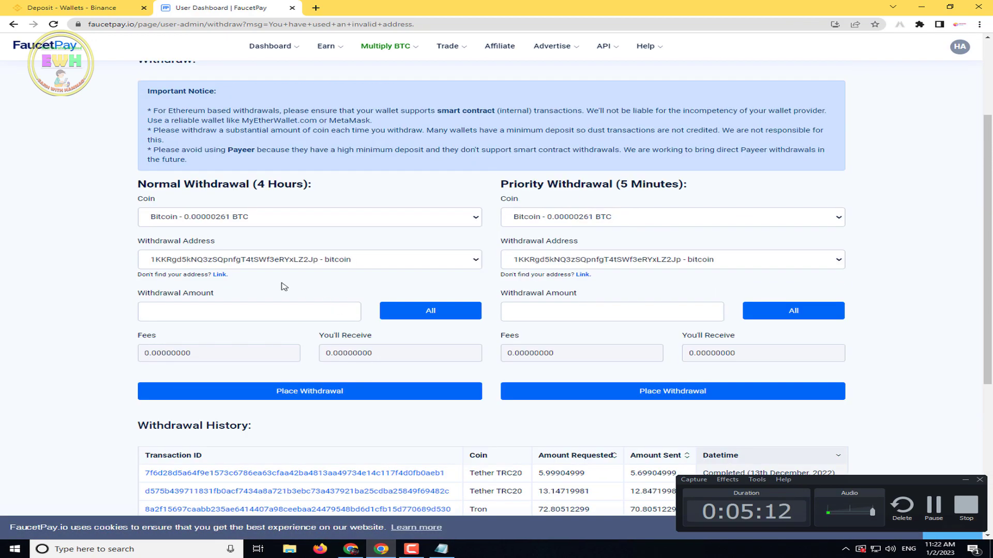
Set the Normal Withdrawal coin to Litecoin again and select the linked ltc address as its destination
left_click(230, 263)
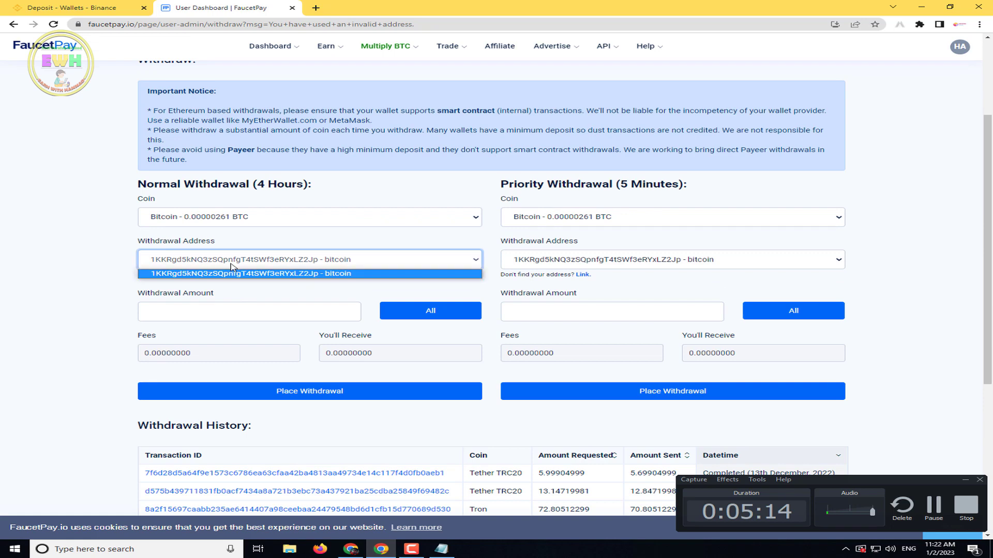
left_click(235, 217)
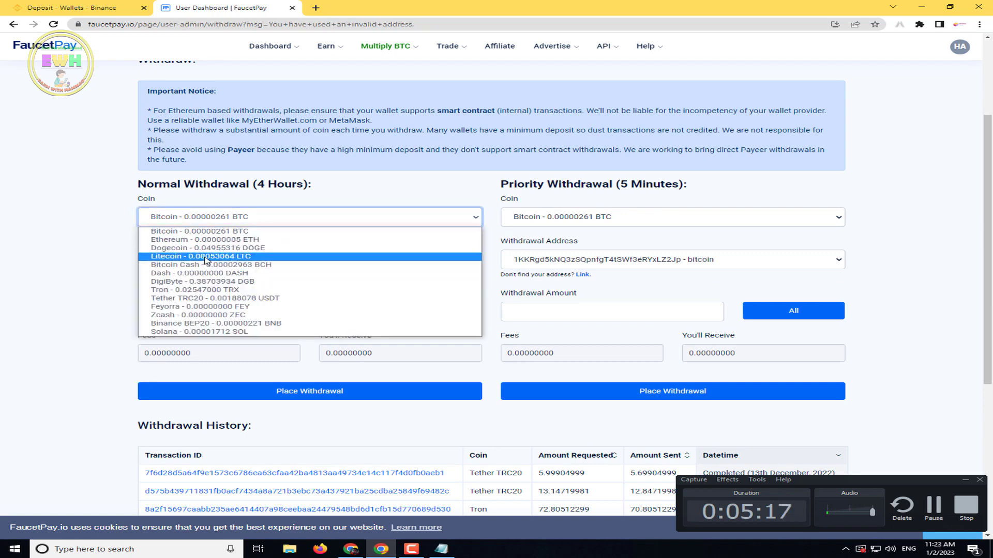
left_click(238, 259)
left_click(305, 263)
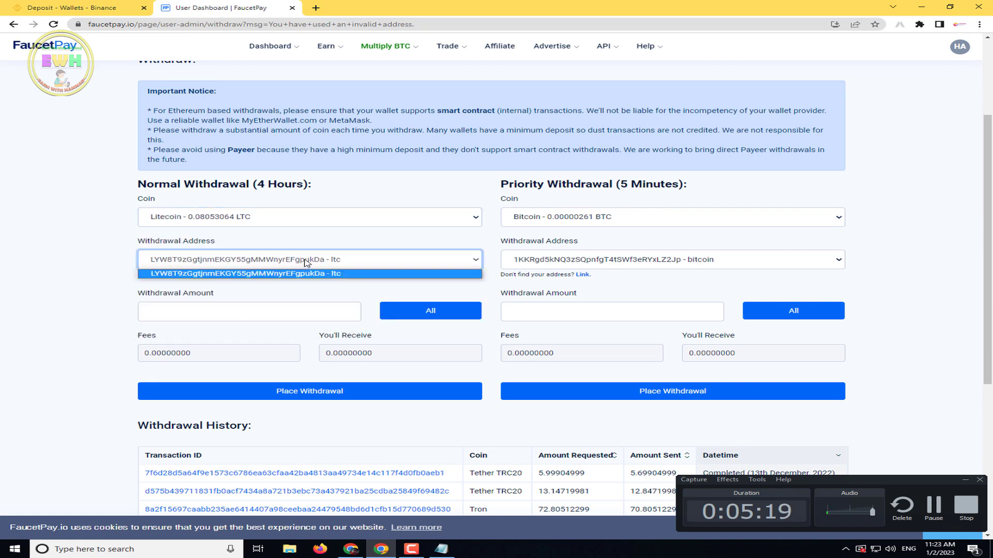
left_click(305, 263)
left_click(305, 263)
left_click(305, 263)
Place the Normal Withdrawal for the full balance of 0.08053064 LTC and check its entry in the Withdrawal History
left_click(430, 311)
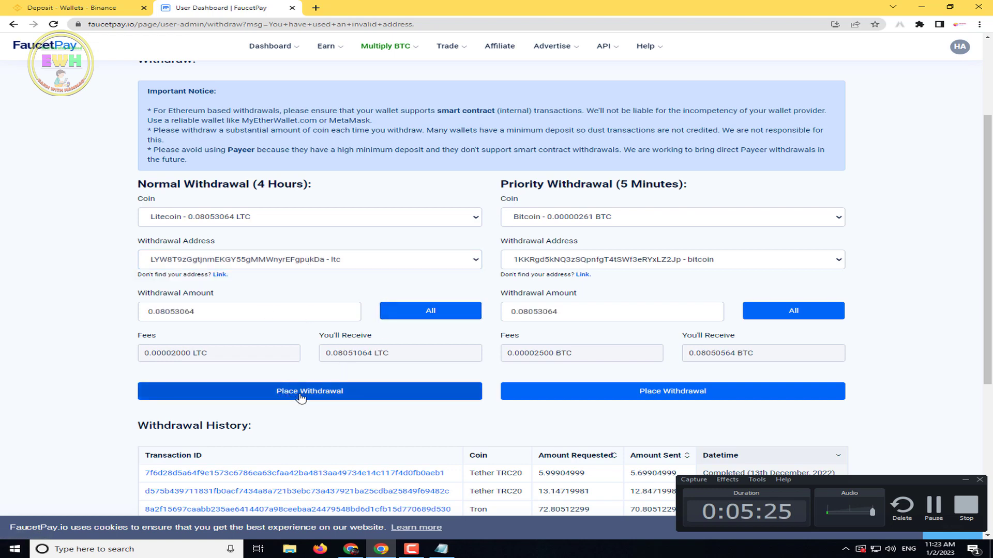
left_click(301, 393)
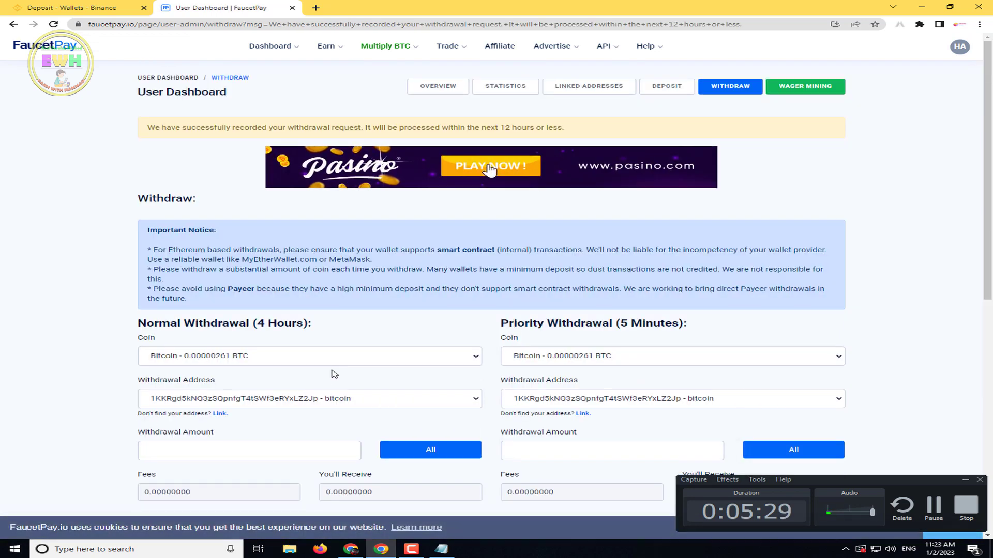
scroll(326, 443, "down", 7)
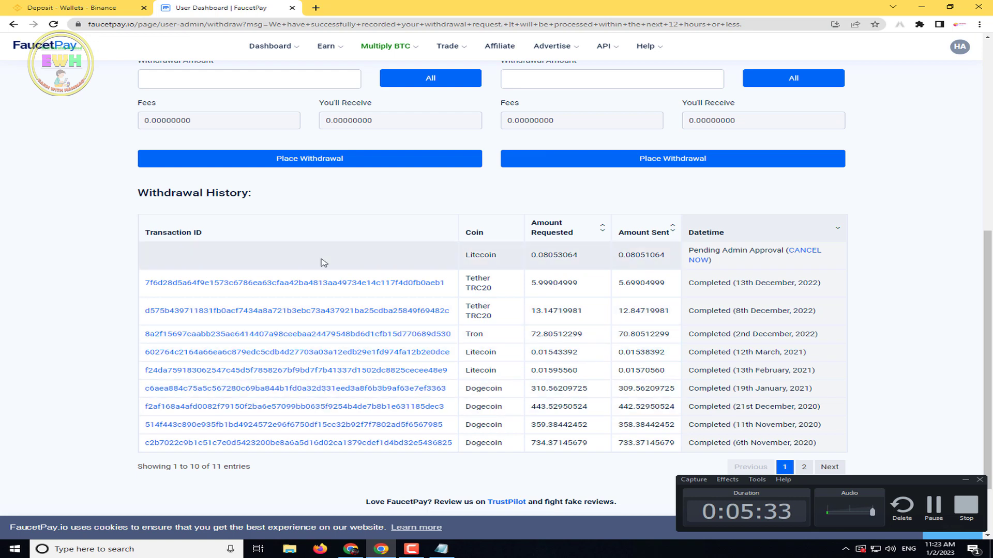
scroll(345, 310, "up", 3)
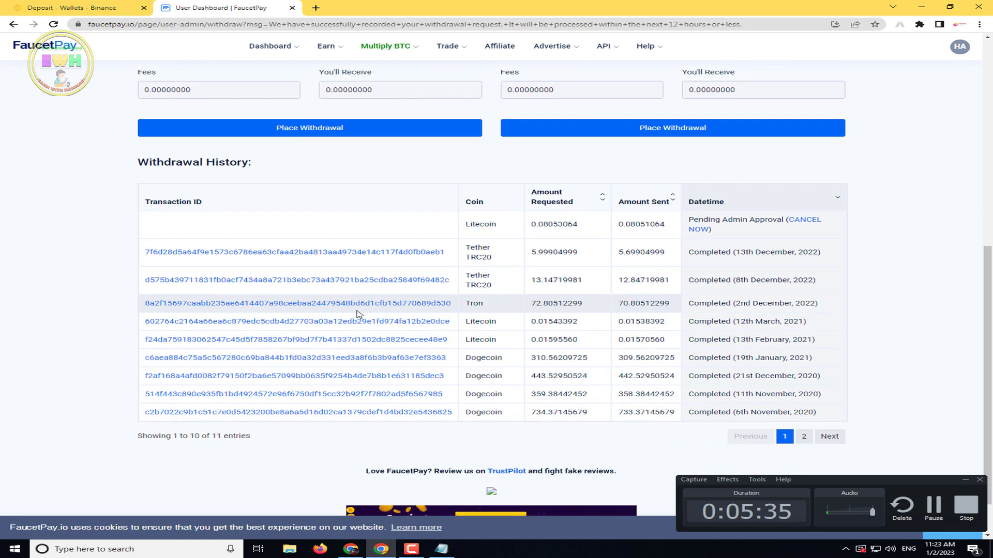
scroll(287, 337, "down", 3)
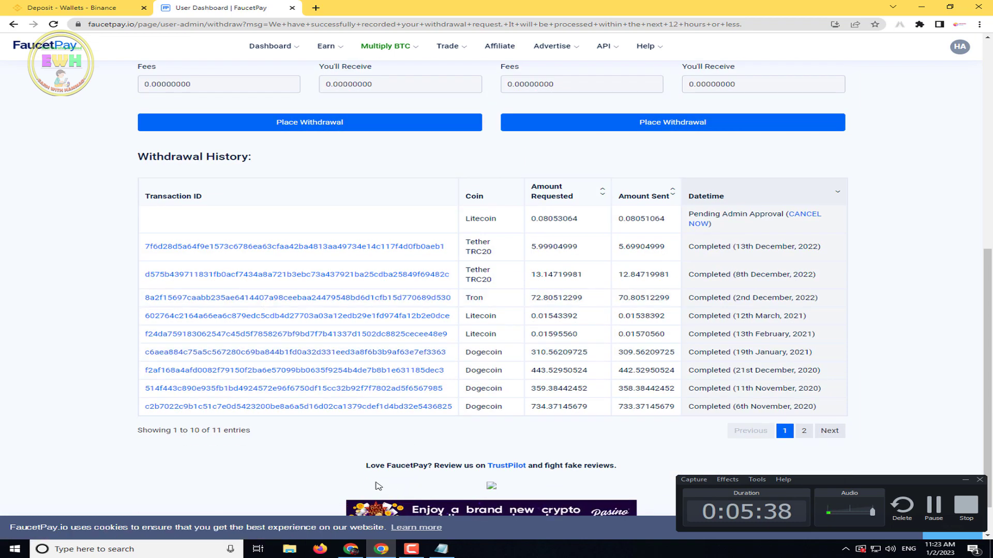
Switch to the Binance deposit page, reload it with the Litecoin network, and check Recent Deposits for the incoming LTC
key("ctrl+Tab")
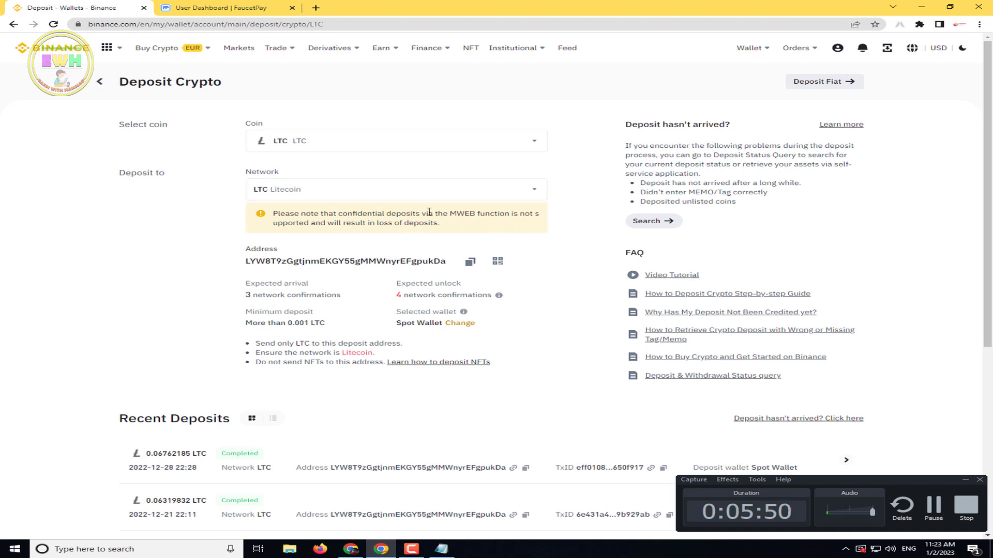
left_click(348, 190)
left_click(401, 288)
left_click(53, 25)
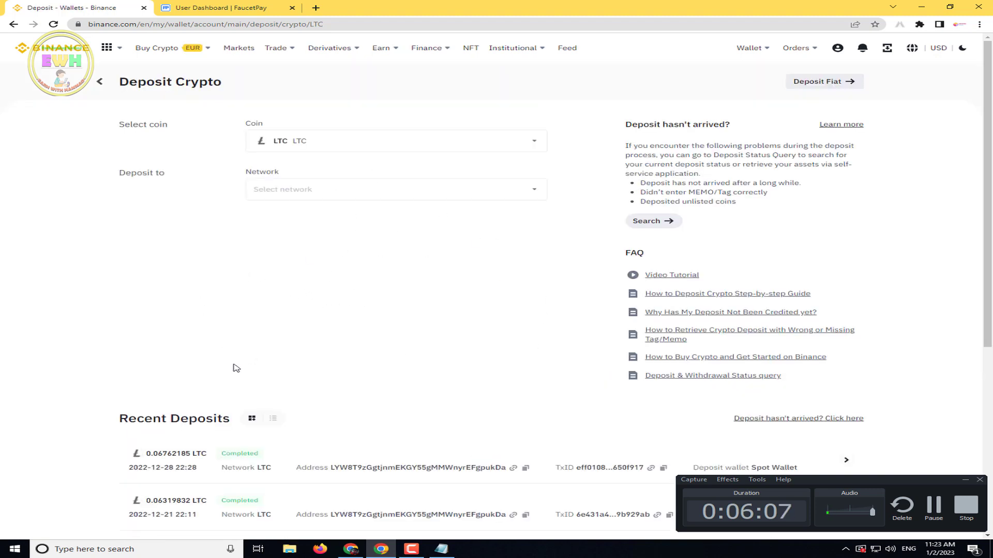
left_click(290, 189)
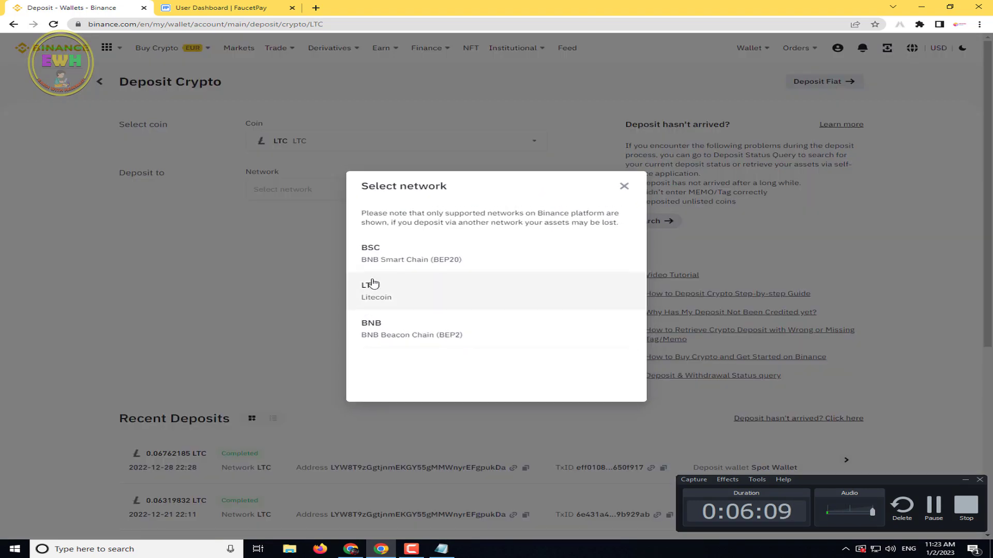
left_click(372, 286)
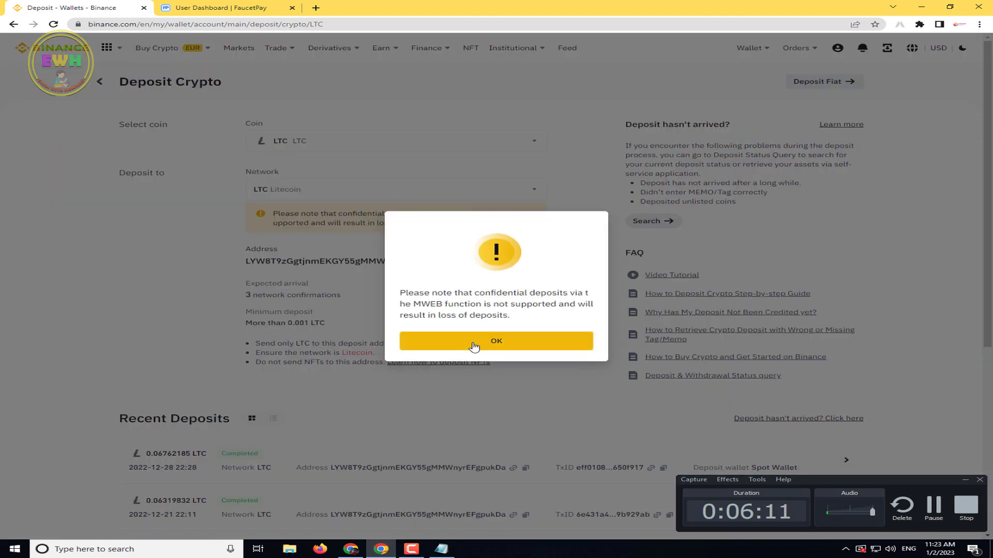
left_click(472, 343)
scroll(490, 335, "down", 4)
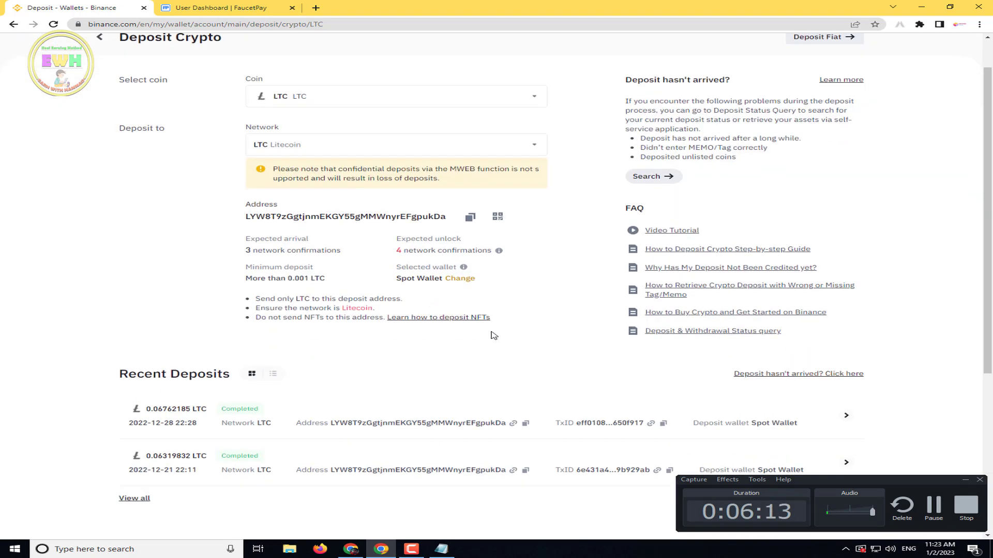
scroll(492, 333, "up", 3)
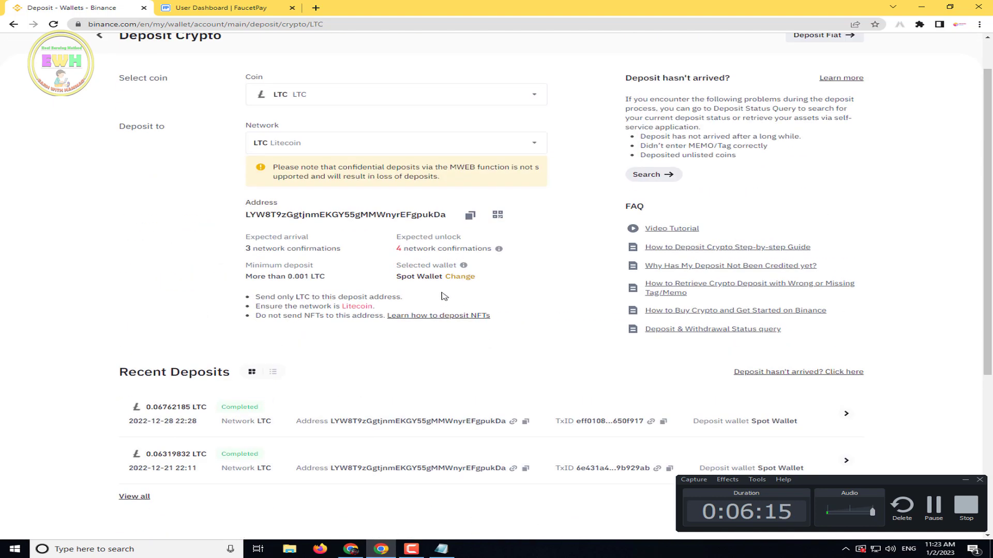
scroll(413, 293, "up", 1)
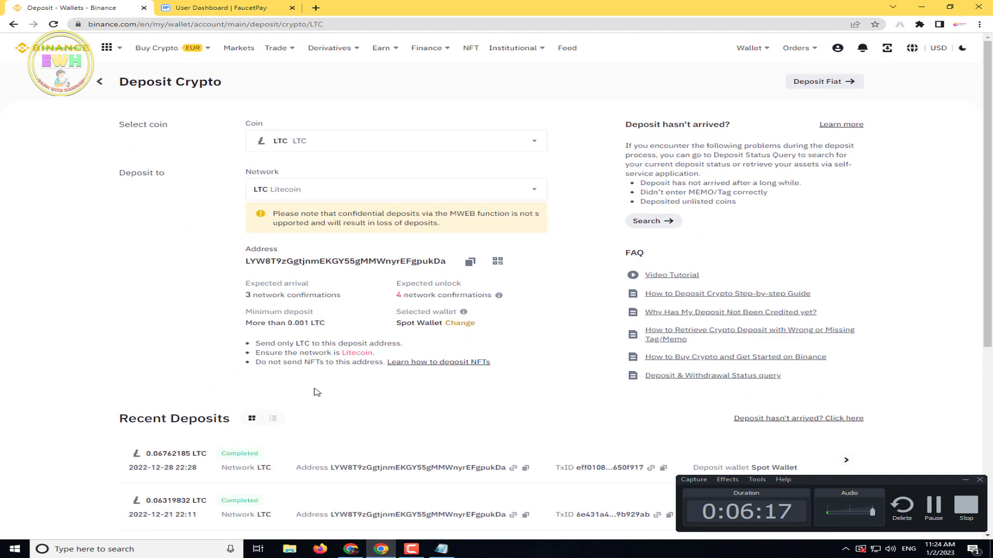
Return to FaucetPay and open the user dashboard overview to check the remaining coin balances
left_click(416, 551)
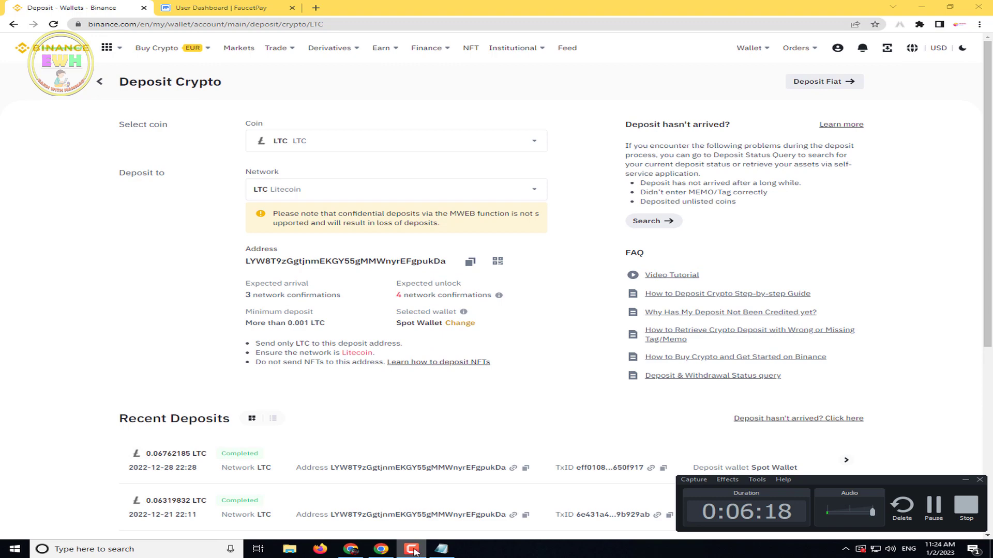
left_click(205, 4)
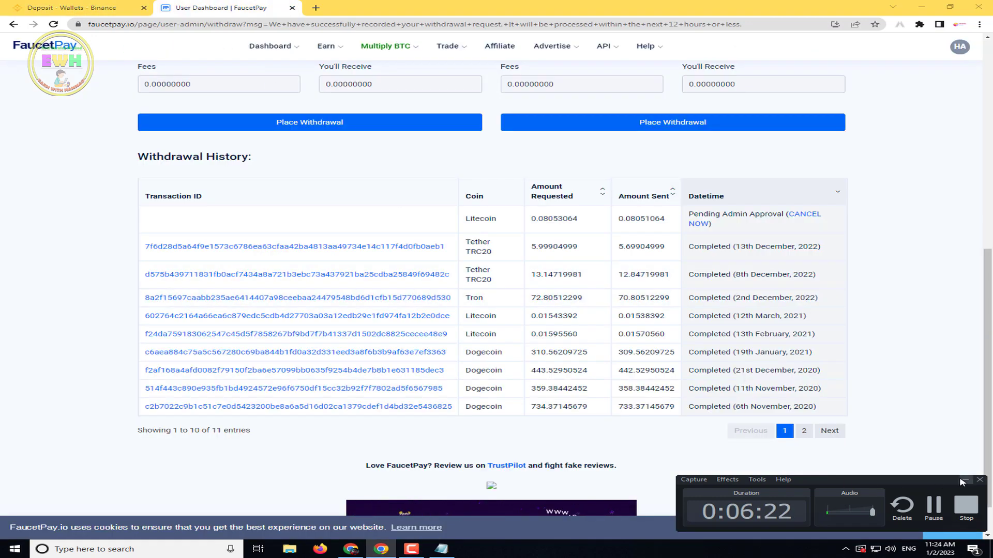
left_click(961, 481)
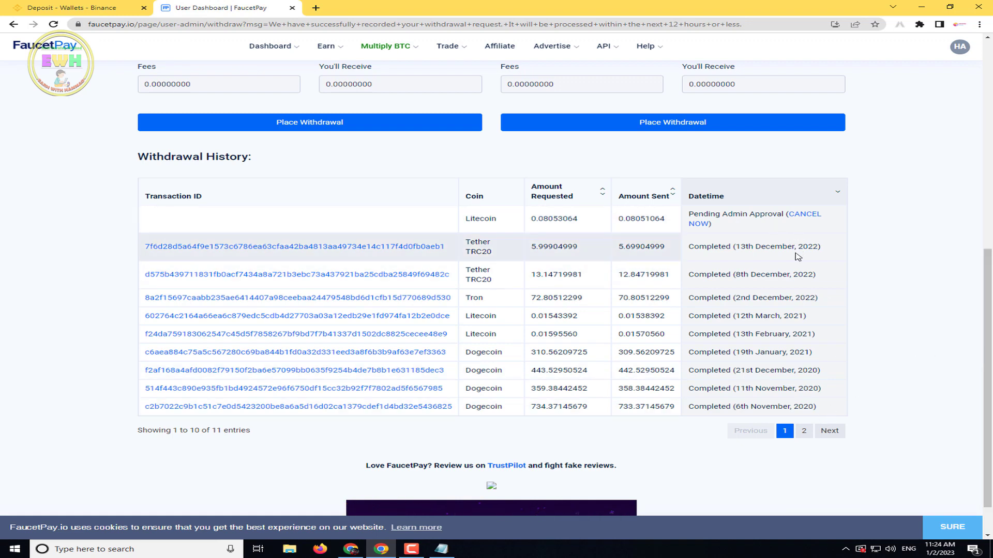
scroll(798, 257, "up", 3)
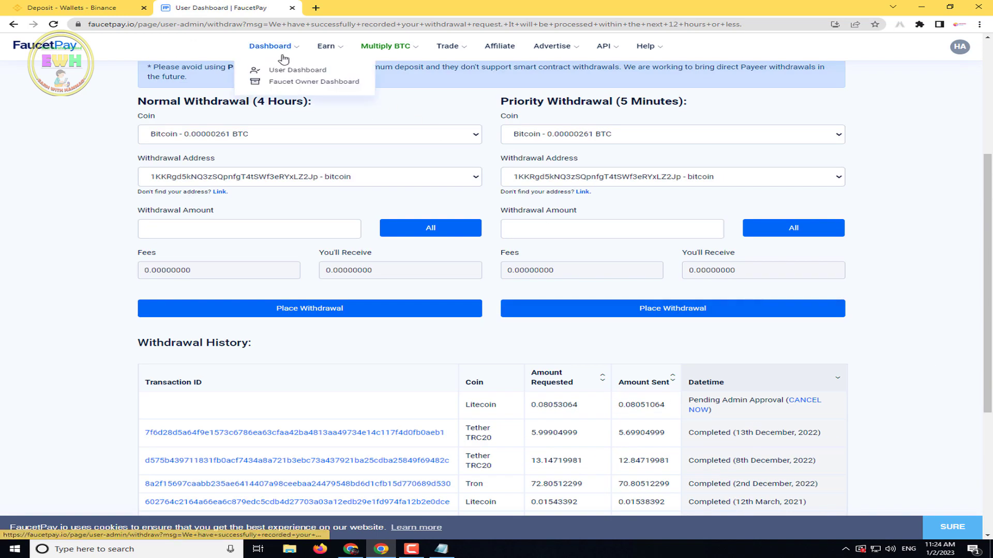
left_click(284, 69)
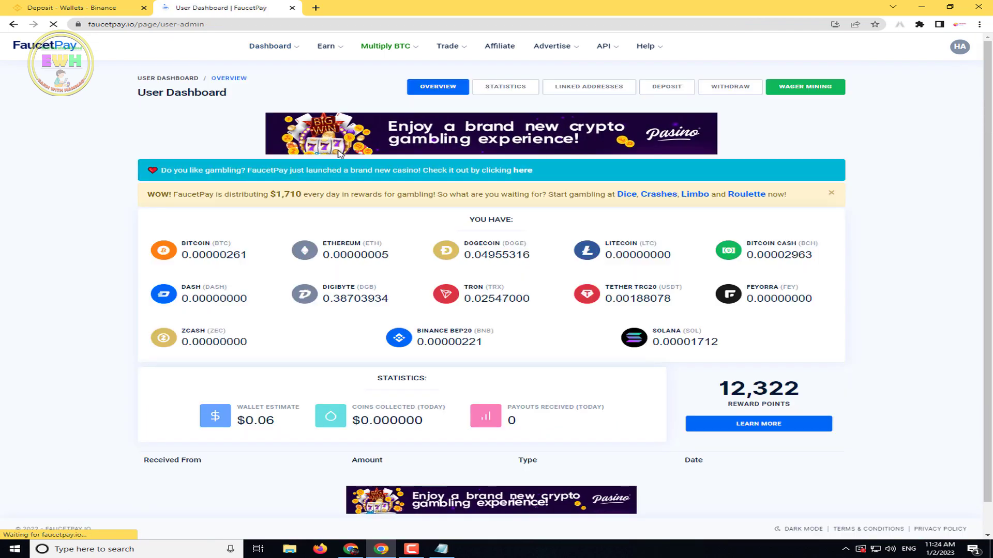
Go back to the withdrawal page and check the status of the newest Litecoin entry in the Withdrawal History
left_click(13, 24)
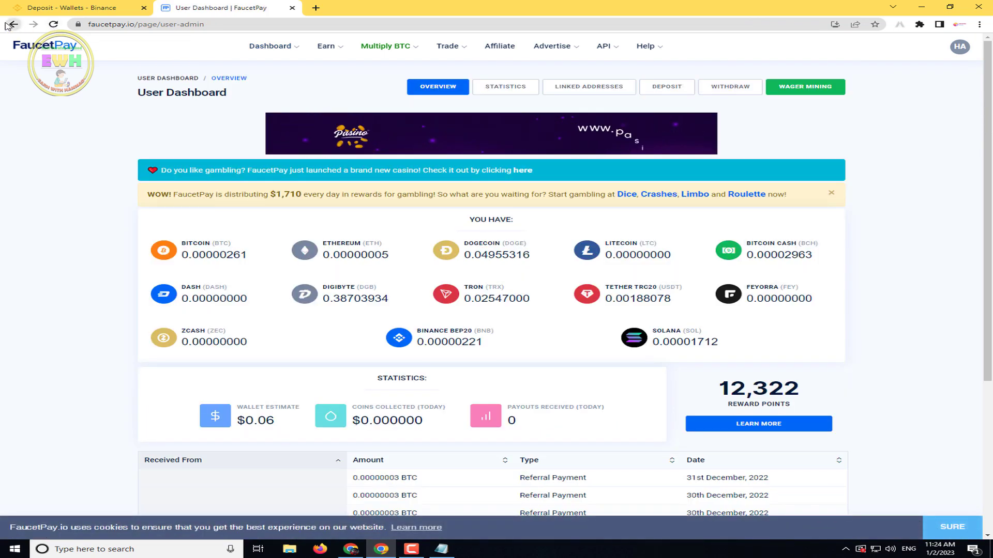
scroll(526, 221, "up", 4)
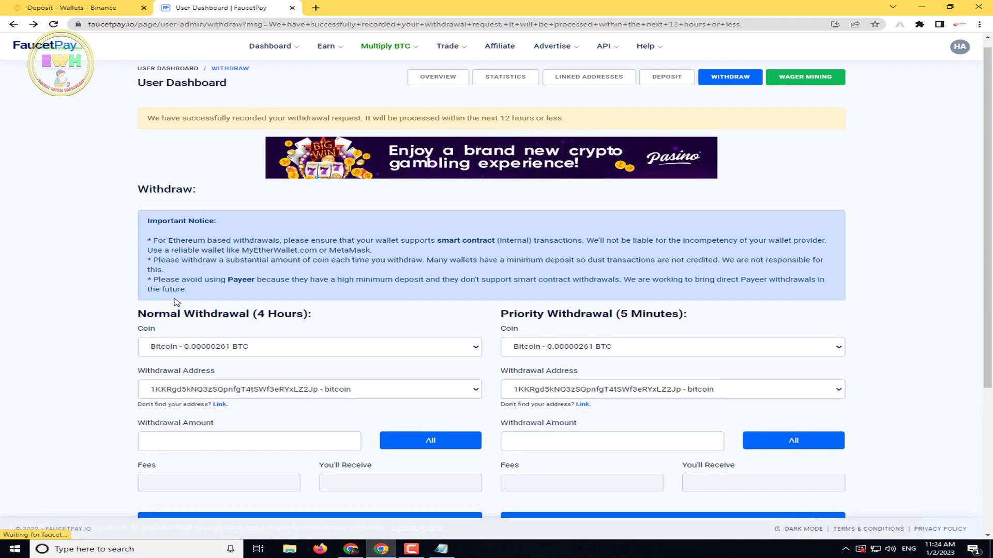
scroll(181, 300, "down", 8)
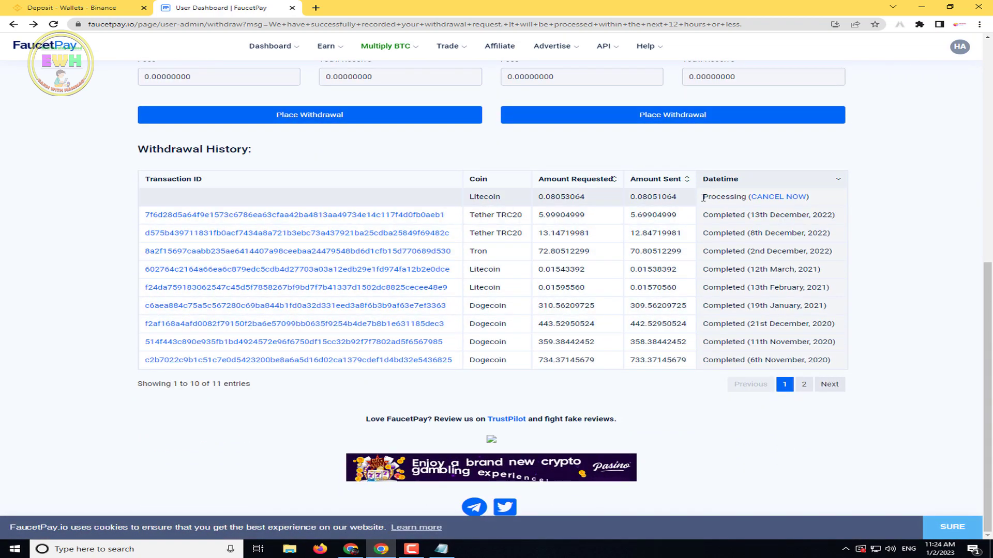
left_click_drag(722, 197, 746, 197)
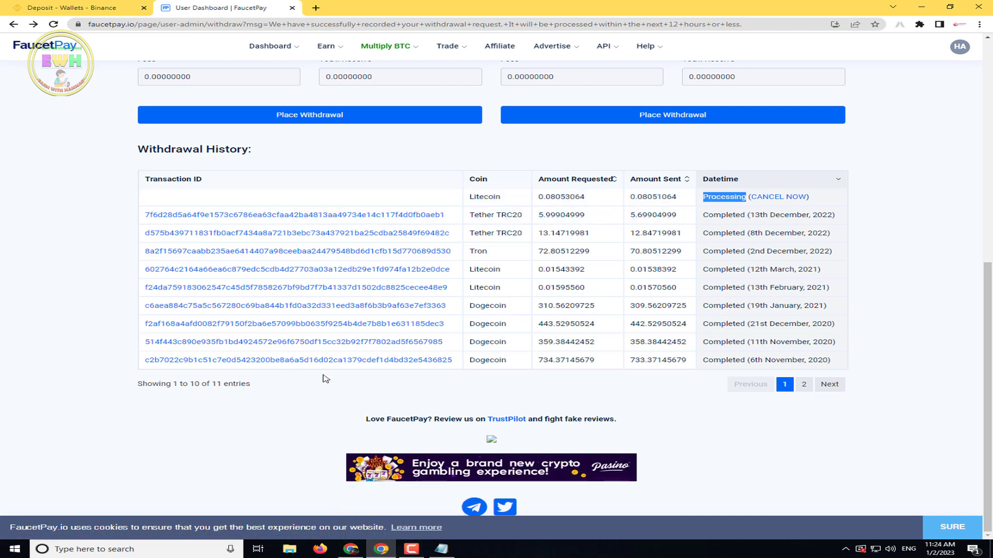
Refresh the Binance deposit page, choose the LTC network again, and recheck Recent Deposits
left_click(32, 6)
left_click(52, 24)
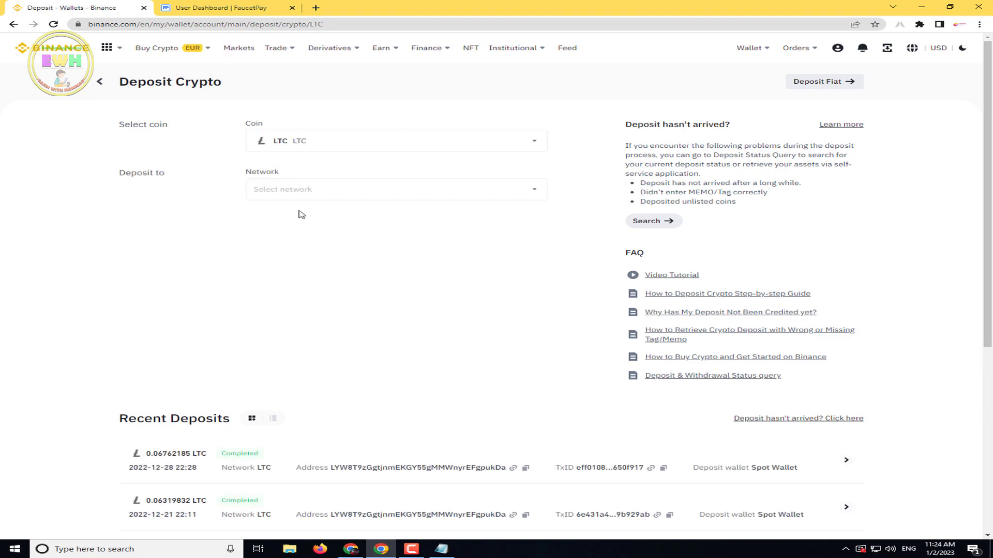
left_click(299, 196)
left_click(397, 295)
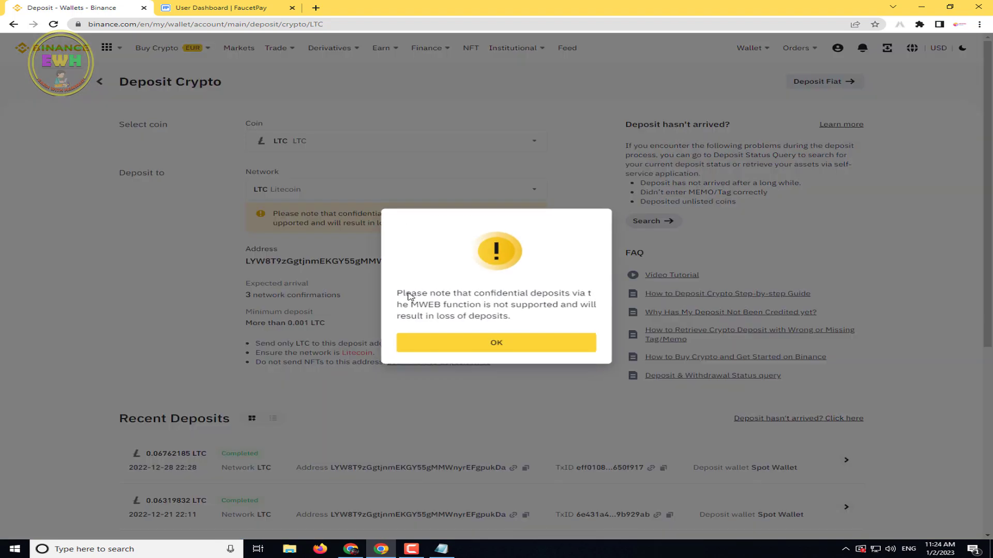
left_click(429, 342)
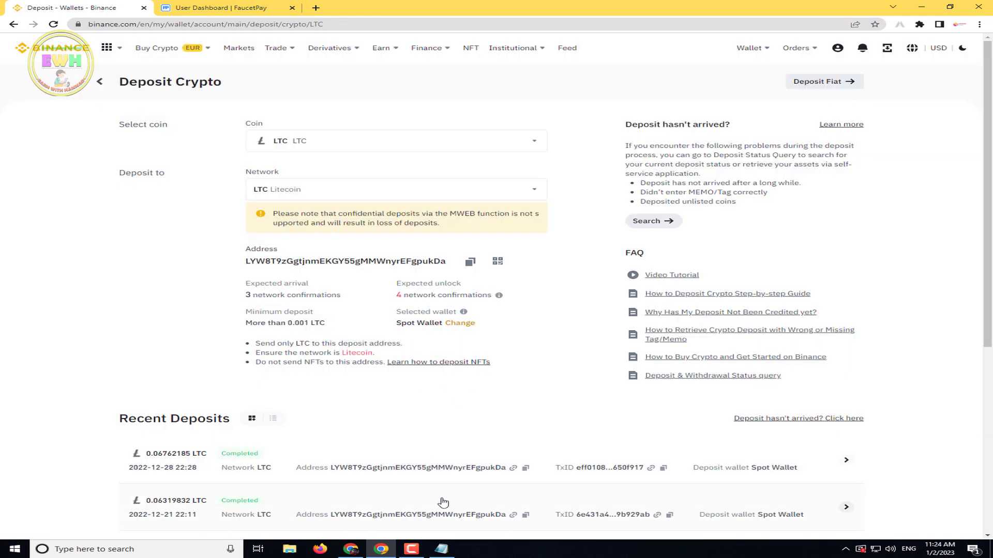
left_click(411, 549)
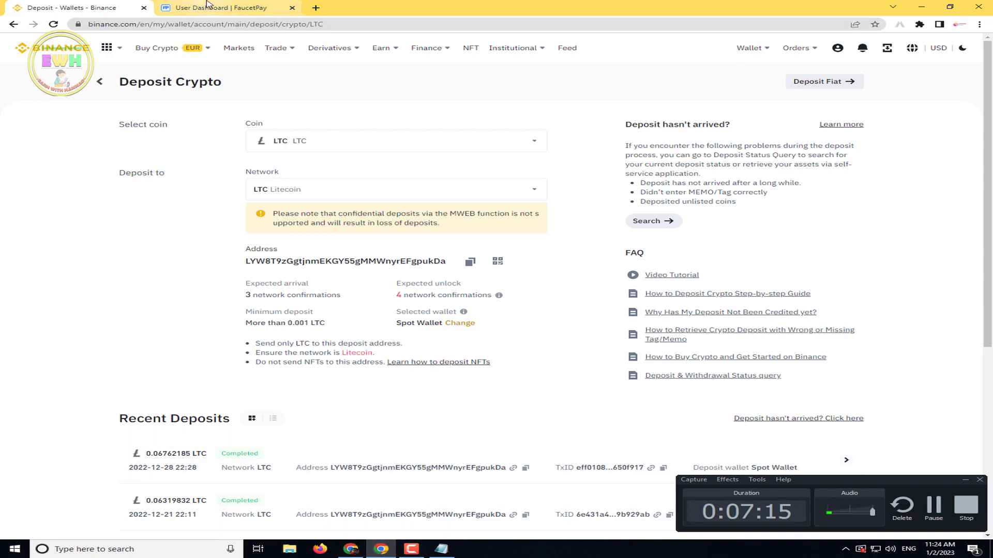
Open FaucetPay's Linked Addresses page and review the saved Litecoin address
left_click(222, 7)
scroll(548, 198, "up", 6)
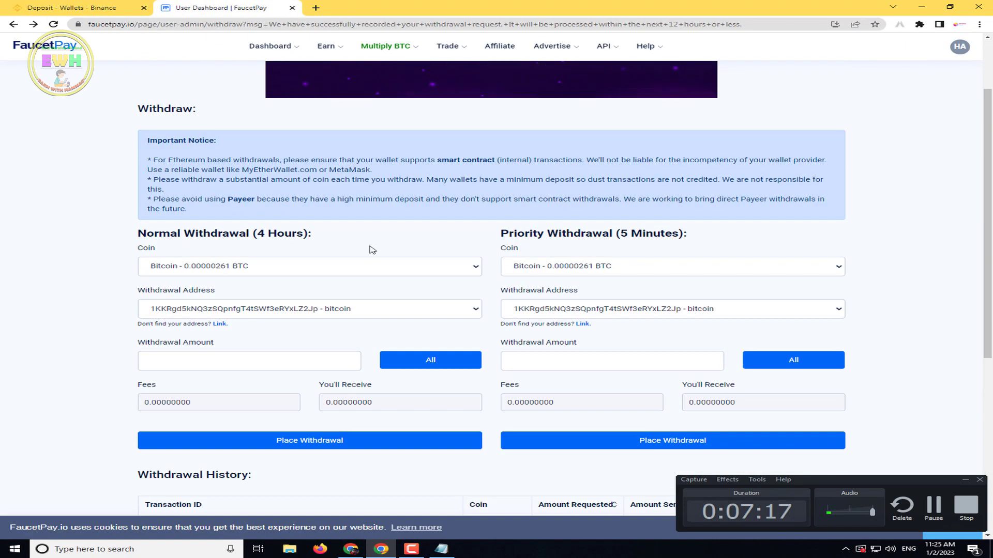
scroll(563, 248, "up", 3)
left_click(600, 86)
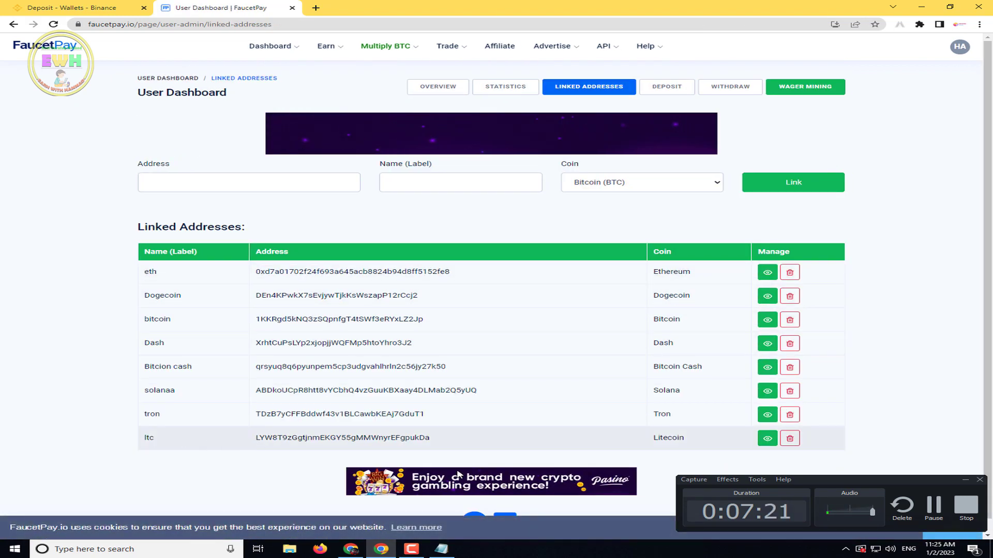
Switch to the Notepad document New Text Document (3) and select the second wallet address
left_click(442, 550)
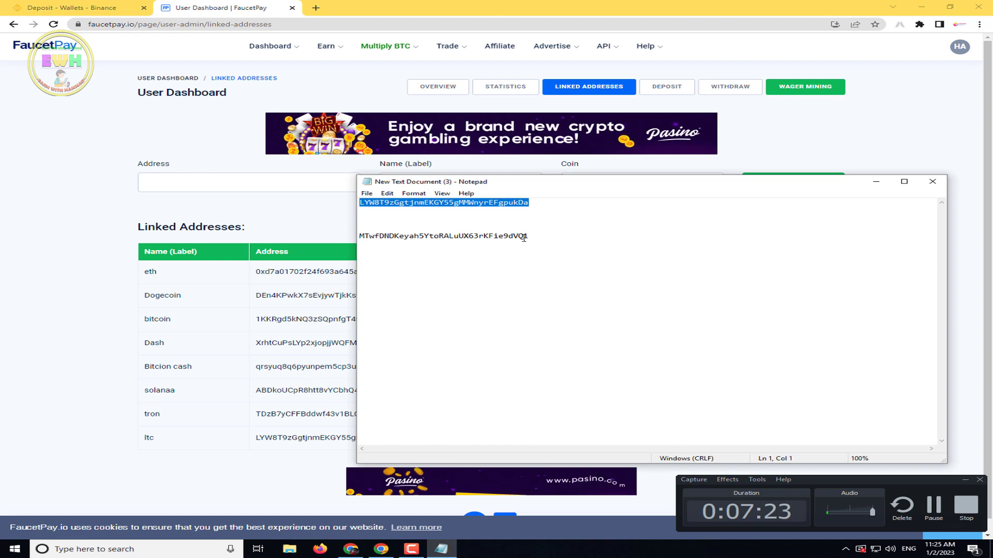
left_click(541, 237)
left_click_drag(540, 238, 358, 237)
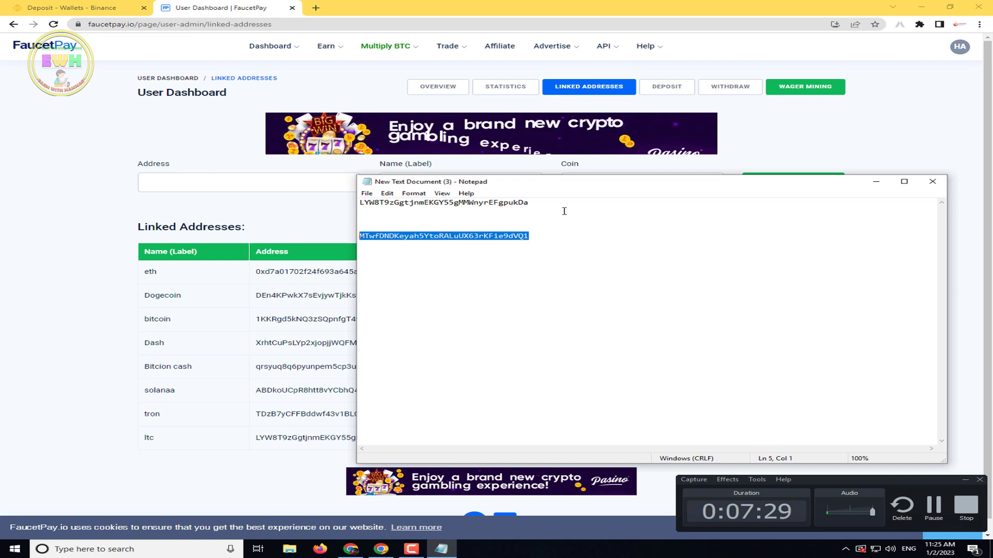
Put the Notepad document away and check the newest Litecoin entry in FaucetPay's Withdrawal History
left_click(367, 193)
left_click(400, 223)
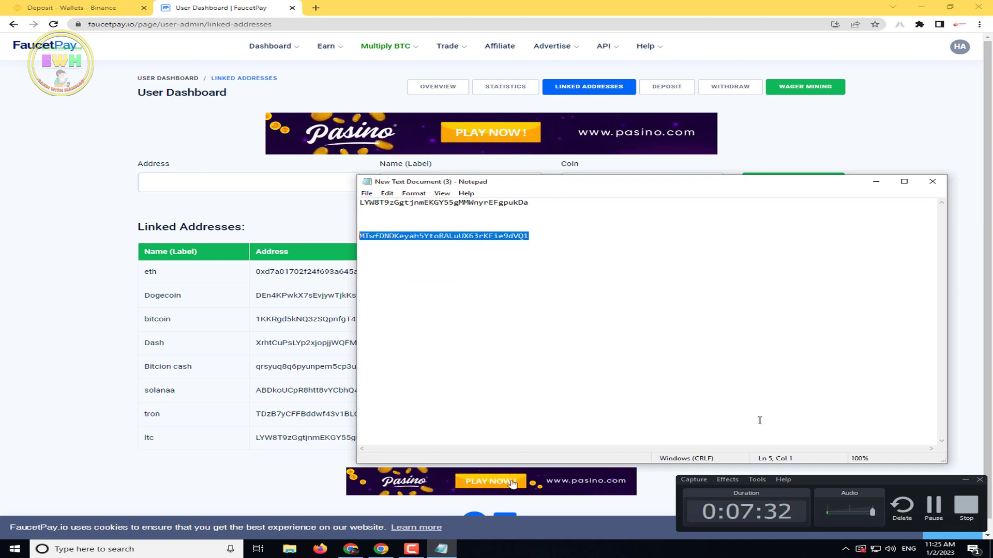
left_click(876, 184)
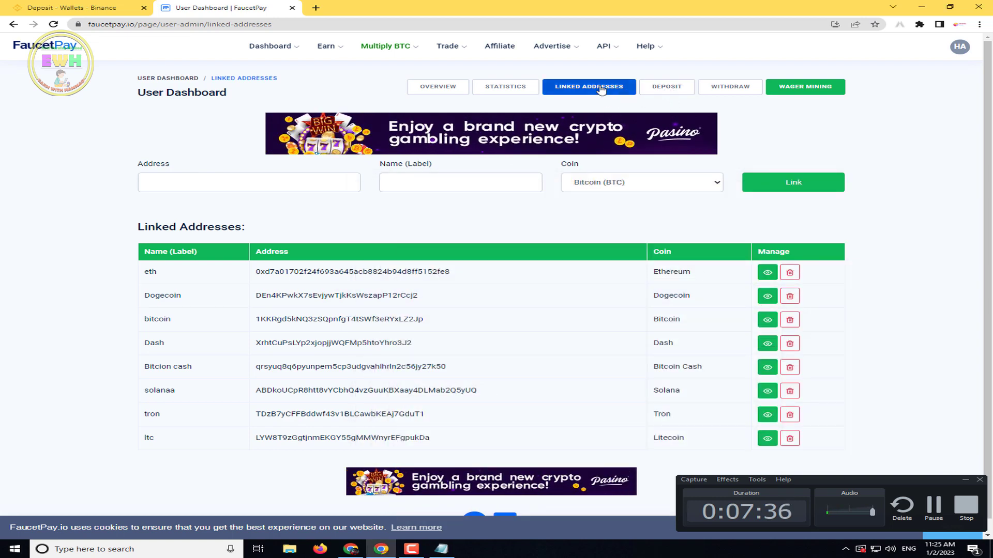
left_click(730, 87)
scroll(541, 312, "down", 7)
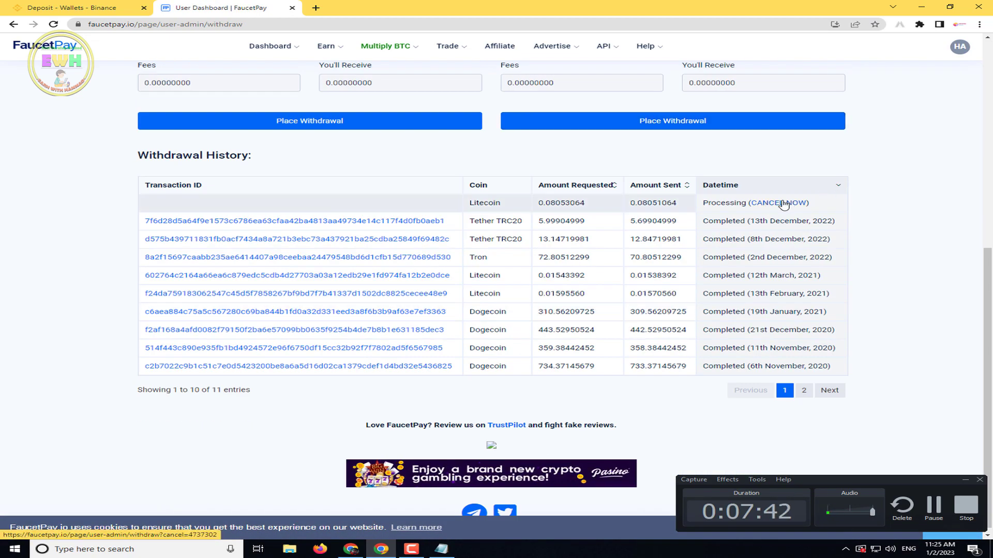
Switch to the Binance deposit page and review the networks offered for depositing LTC
left_click(36, 4)
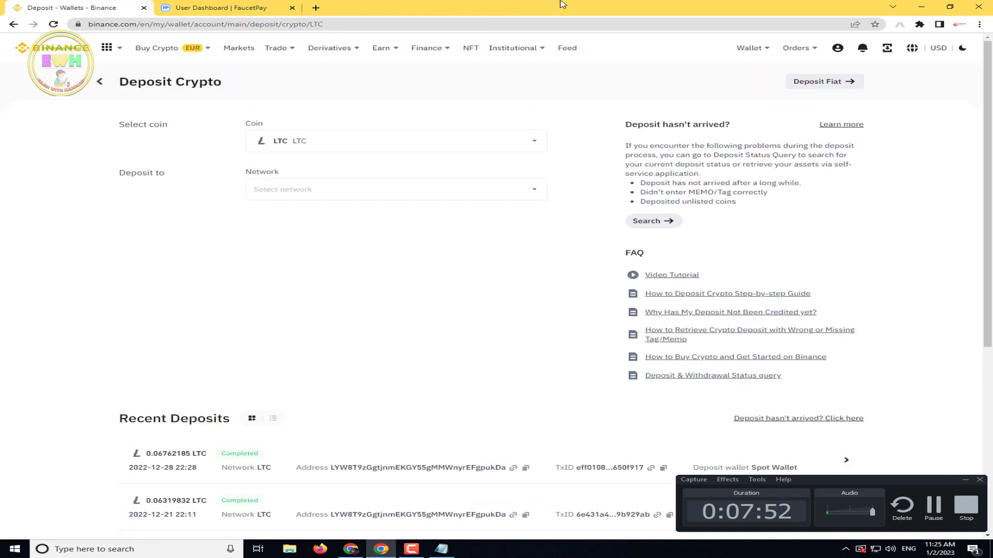
left_click(417, 190)
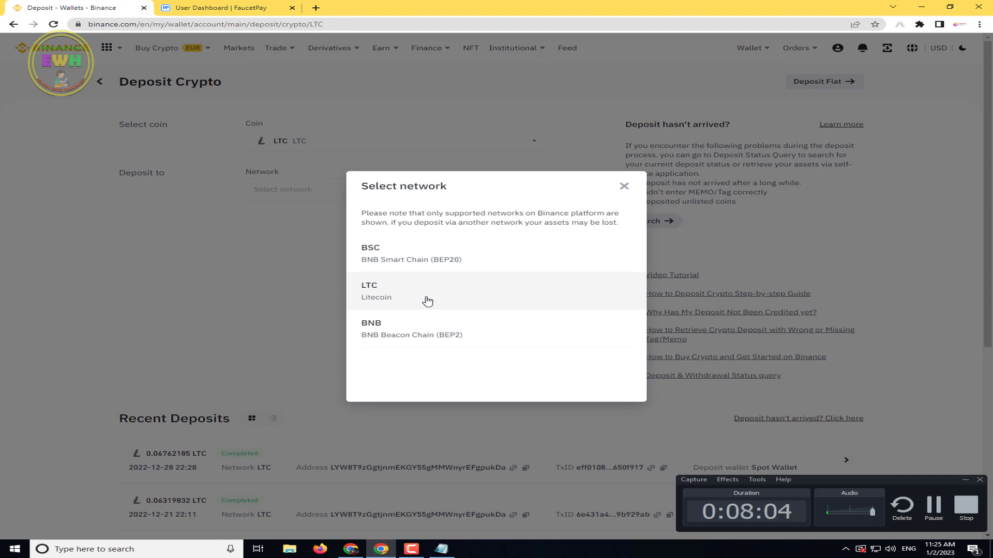
left_click(445, 260)
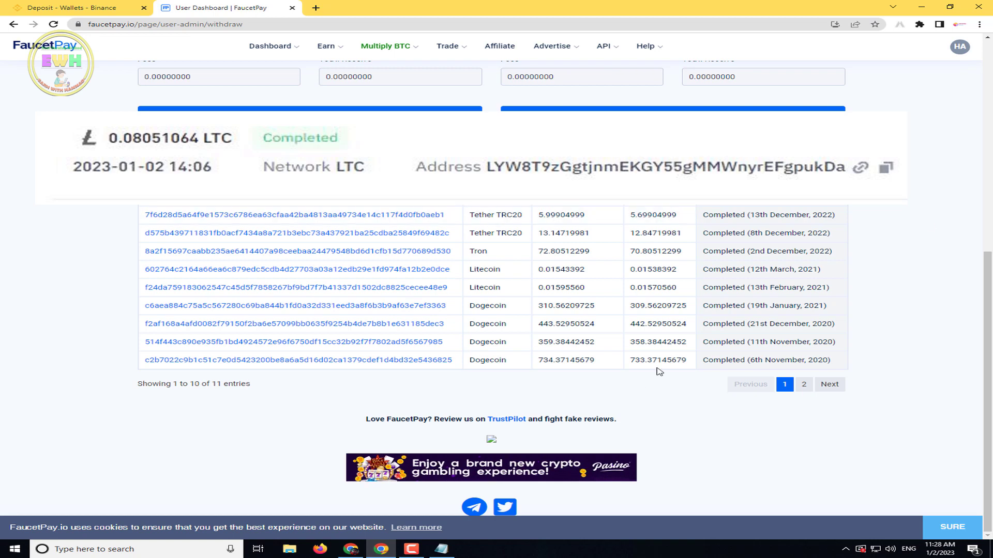
Open FaucetPay's Linked Addresses page and highlight the saved bitcoin address in the list to examine it
scroll(608, 255, "up", 6)
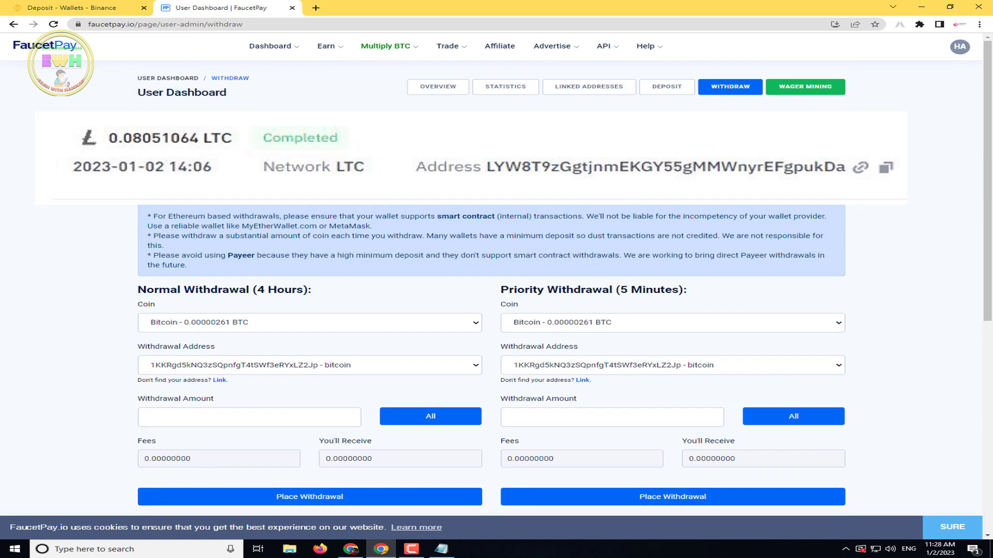
left_click(587, 88)
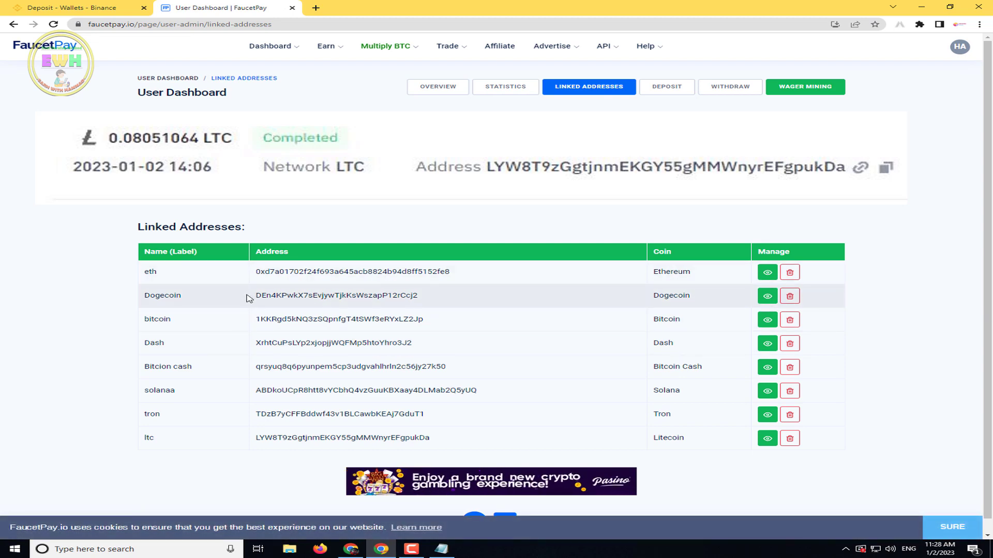
scroll(361, 300, "down", 1)
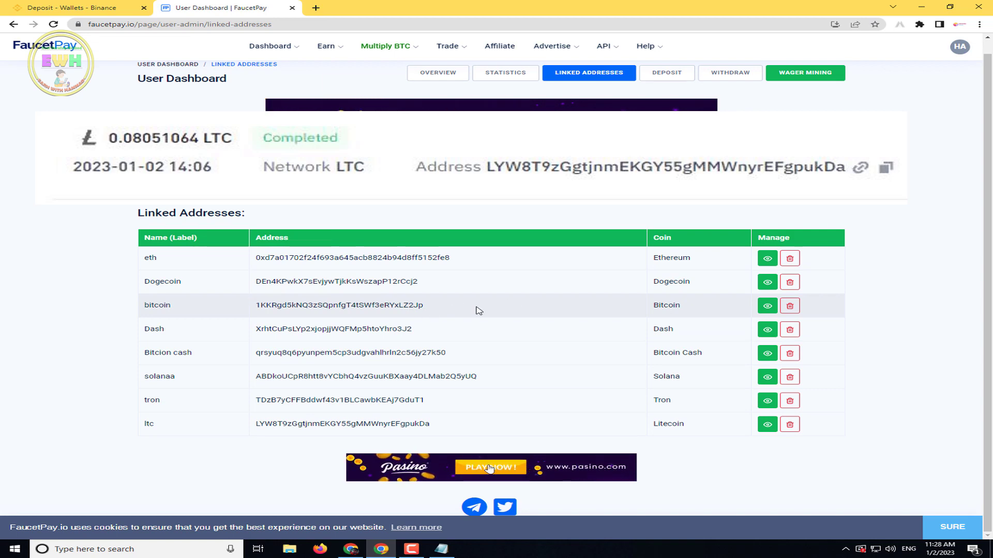
left_click_drag(476, 310, 239, 308)
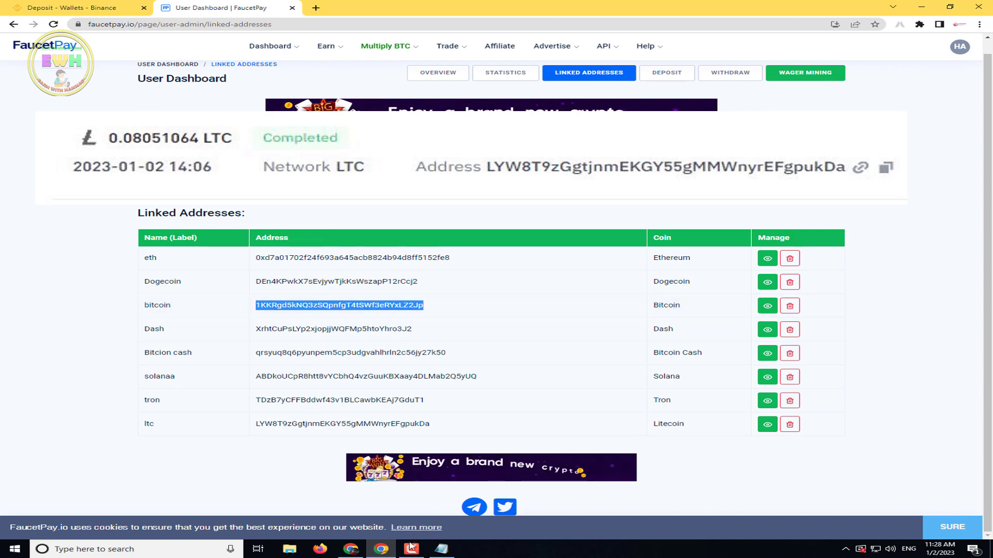
left_click(411, 547)
left_click(933, 505)
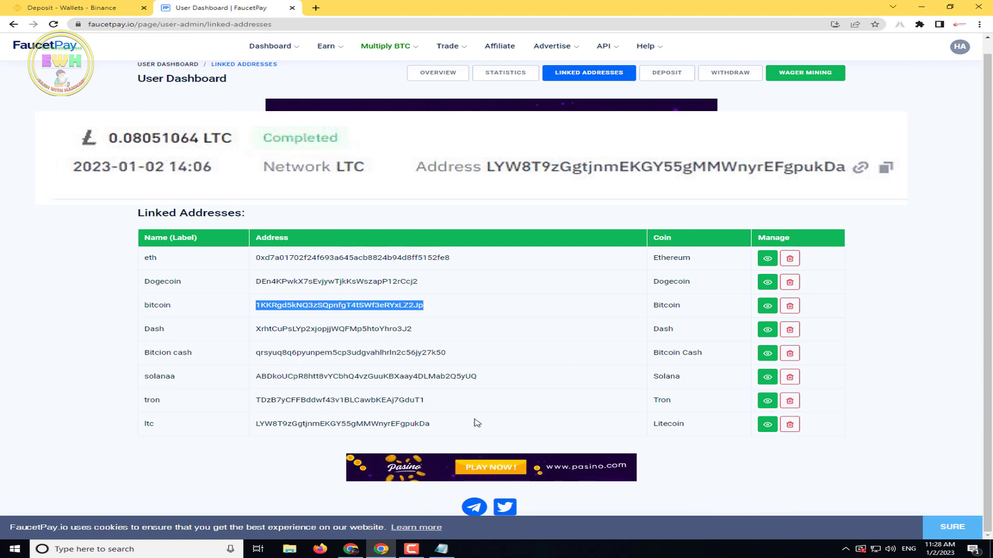
left_click(385, 307)
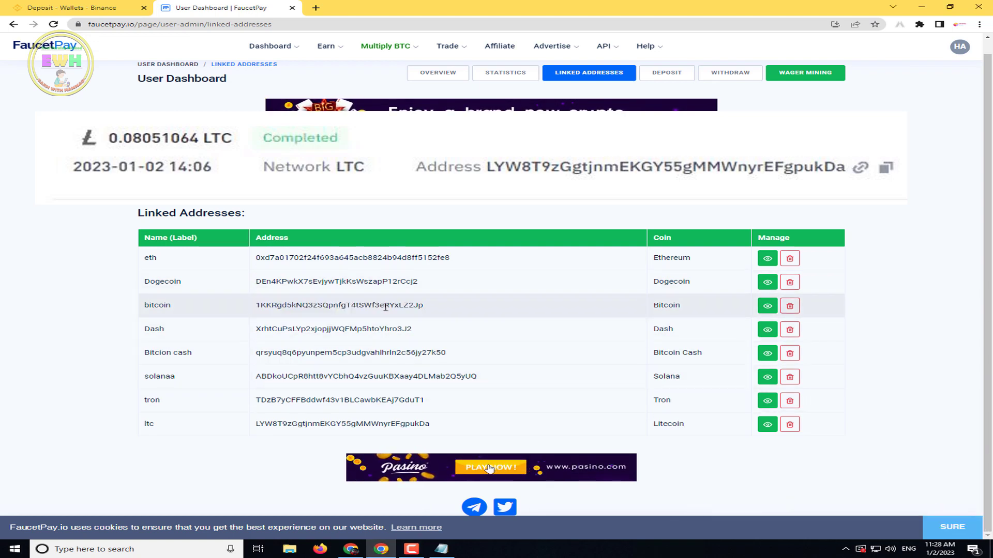
left_click_drag(309, 306, 365, 309)
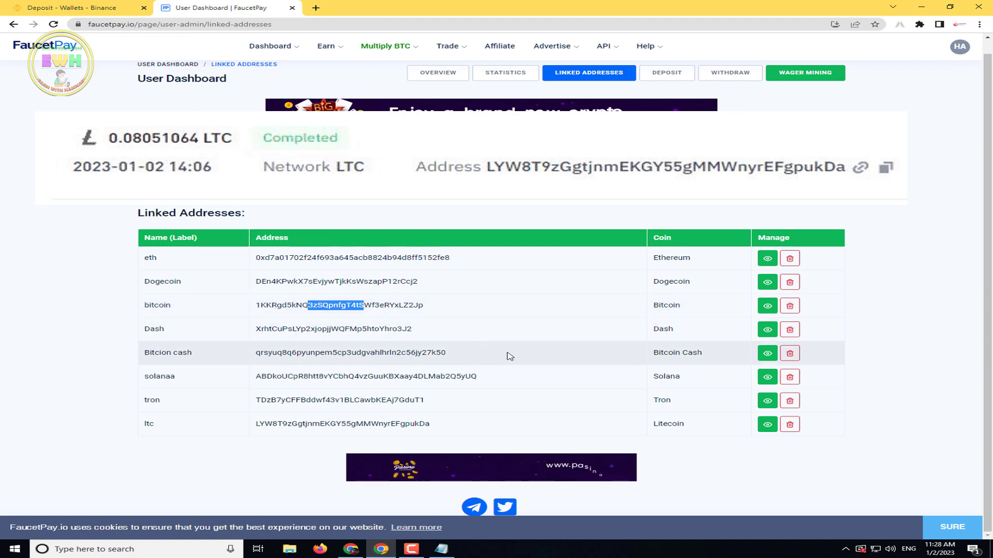
Look at the wallet addresses in the Notepad document and return to FaucetPay's Linked Addresses page
left_click(441, 549)
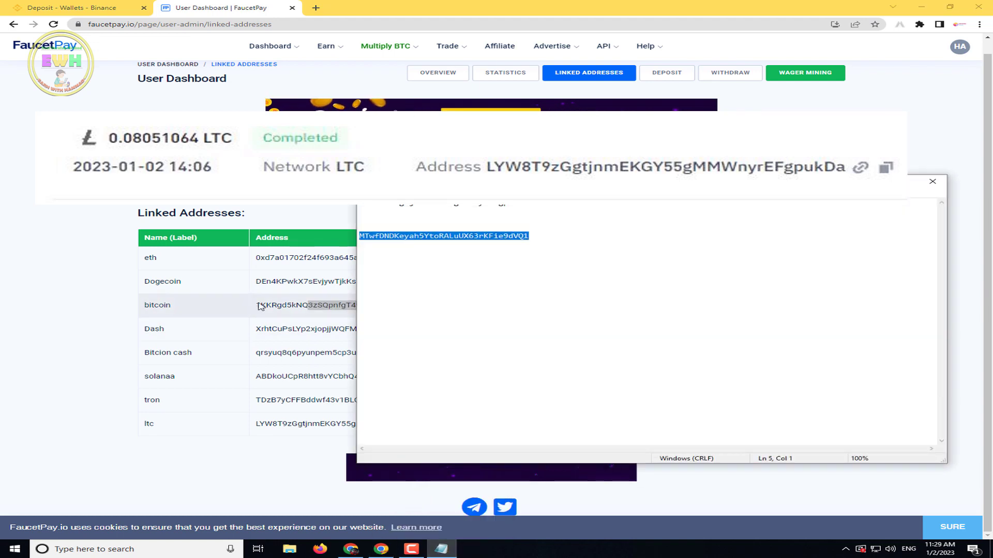
key("alt+Tab")
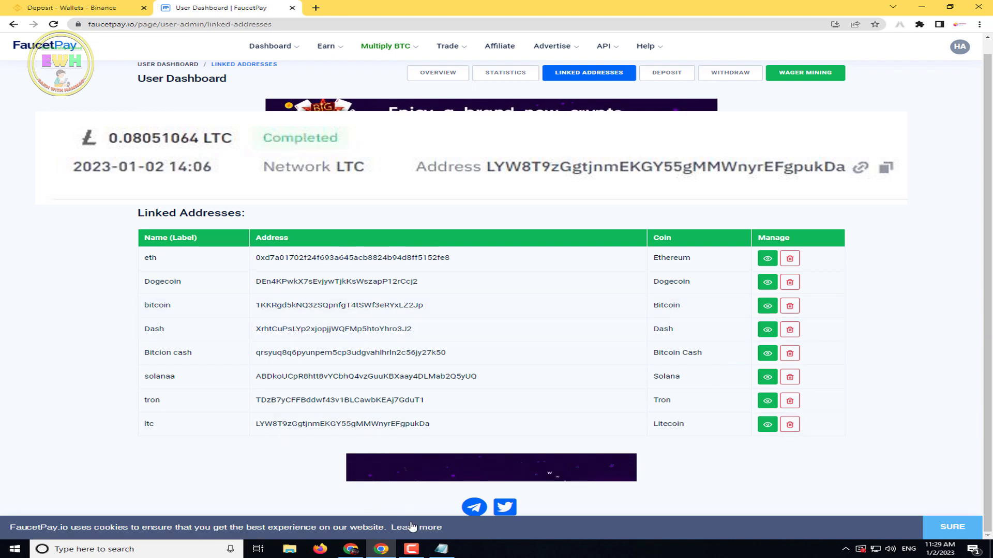
left_click(411, 549)
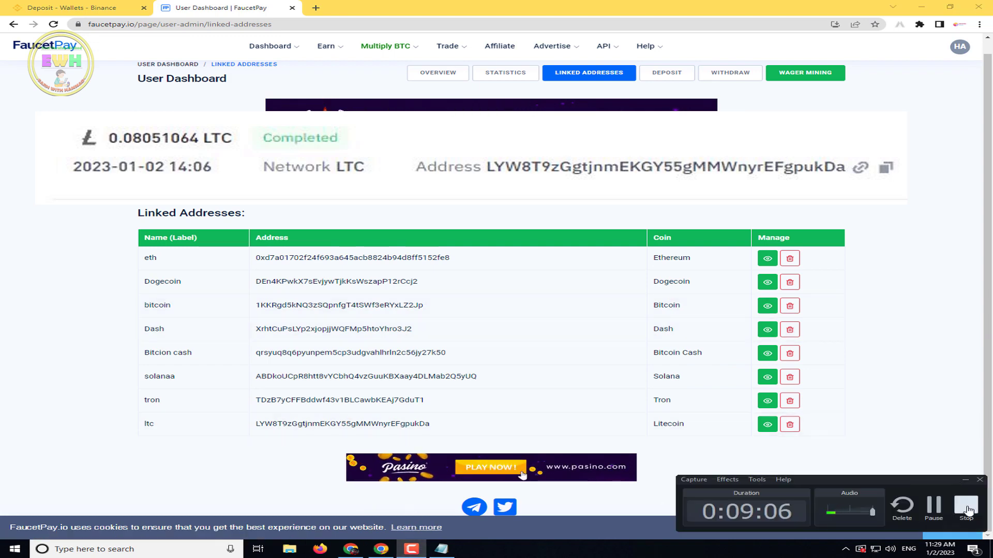